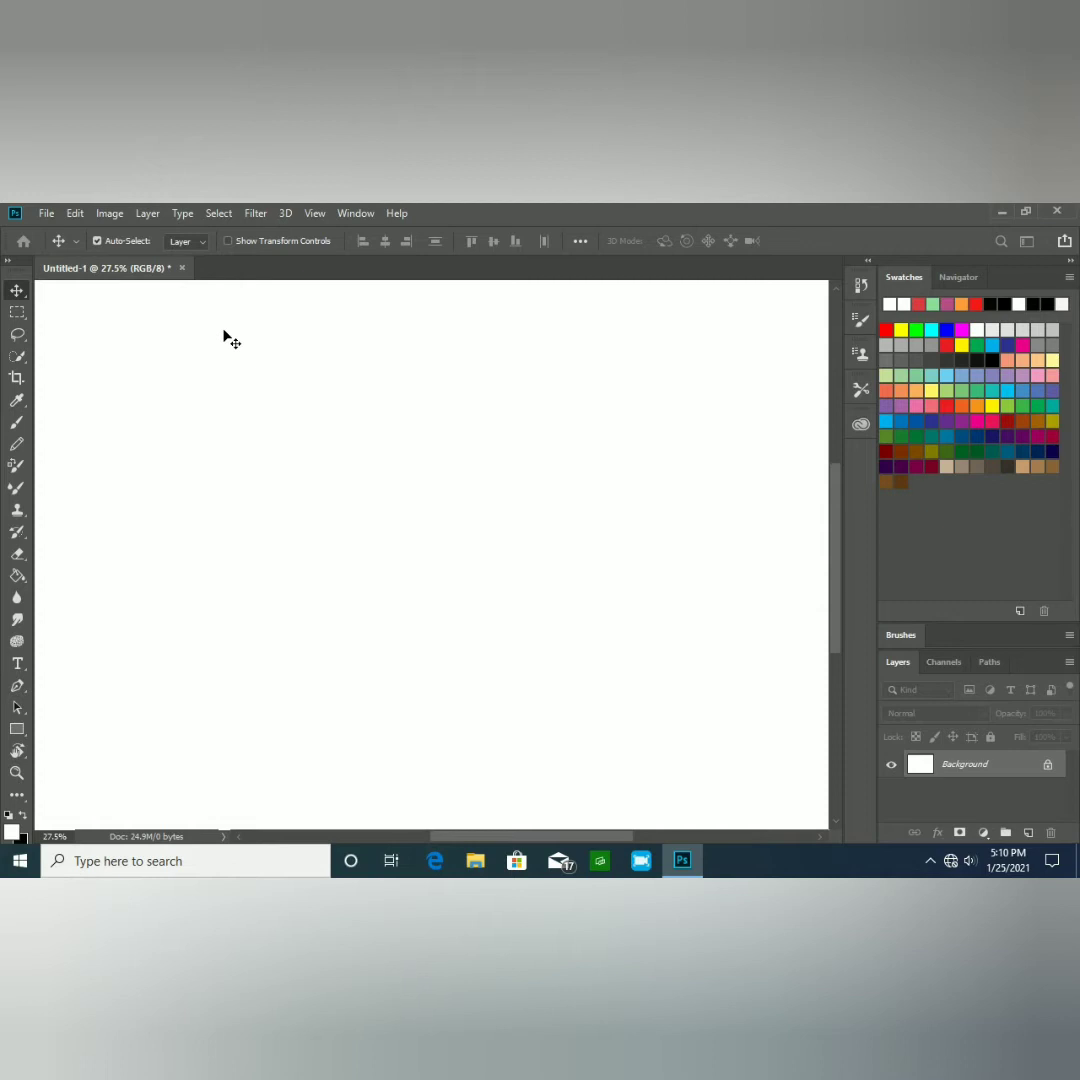
Create a new A4 document in landscape orientation, 29.7 by 21 centimeters, at 300 pixels/inch in RGB Color
key("ctrl+n")
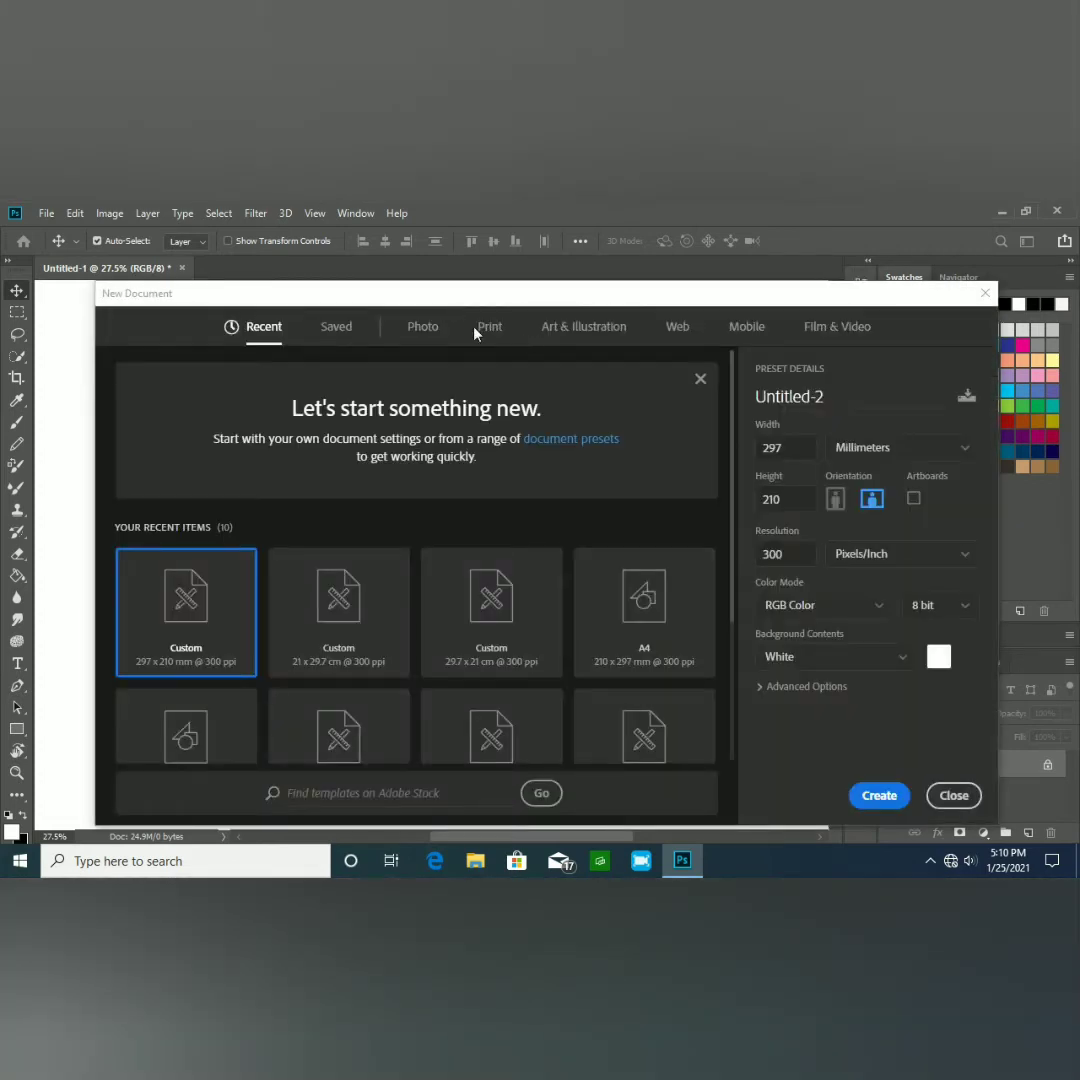
left_click(476, 330)
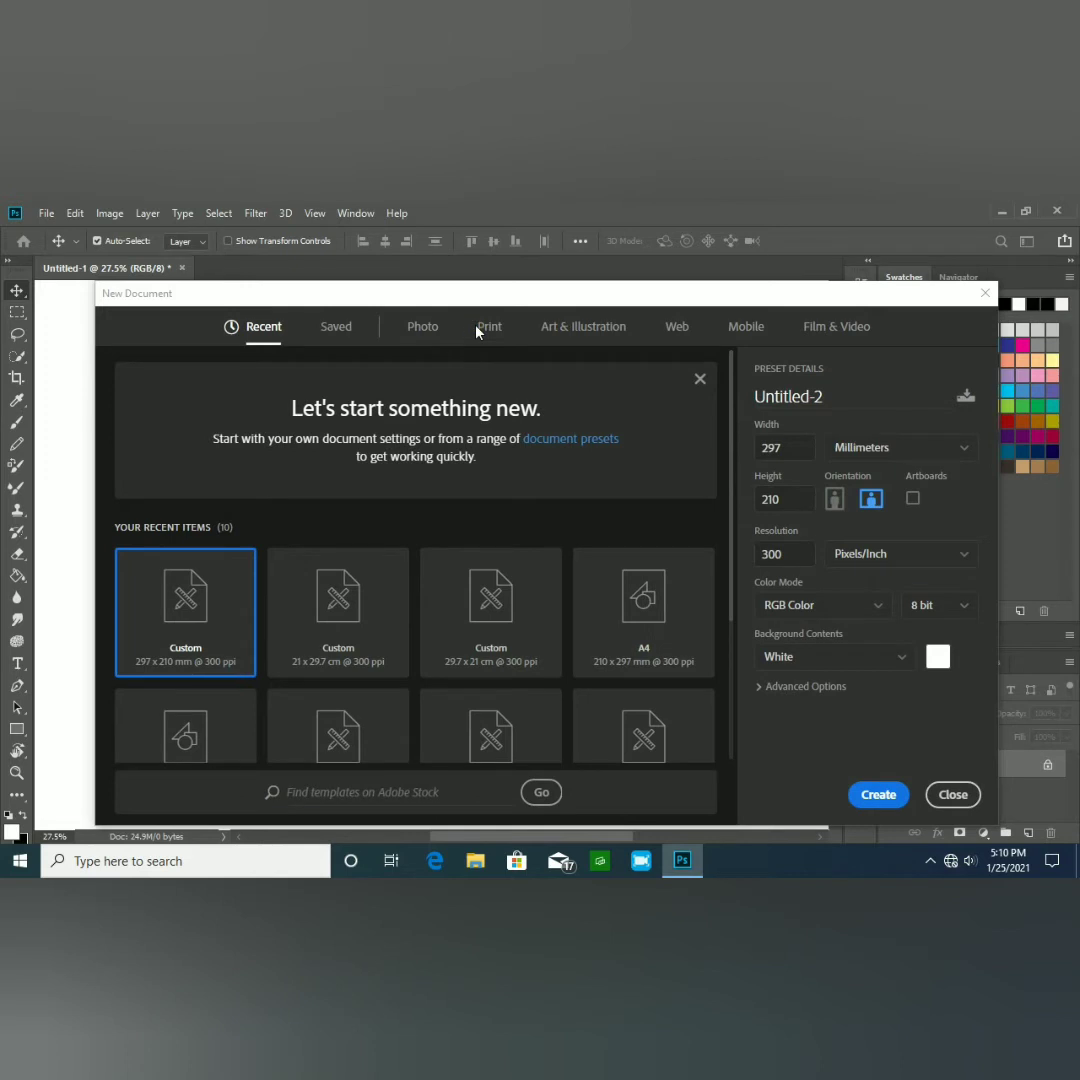
left_click(627, 610)
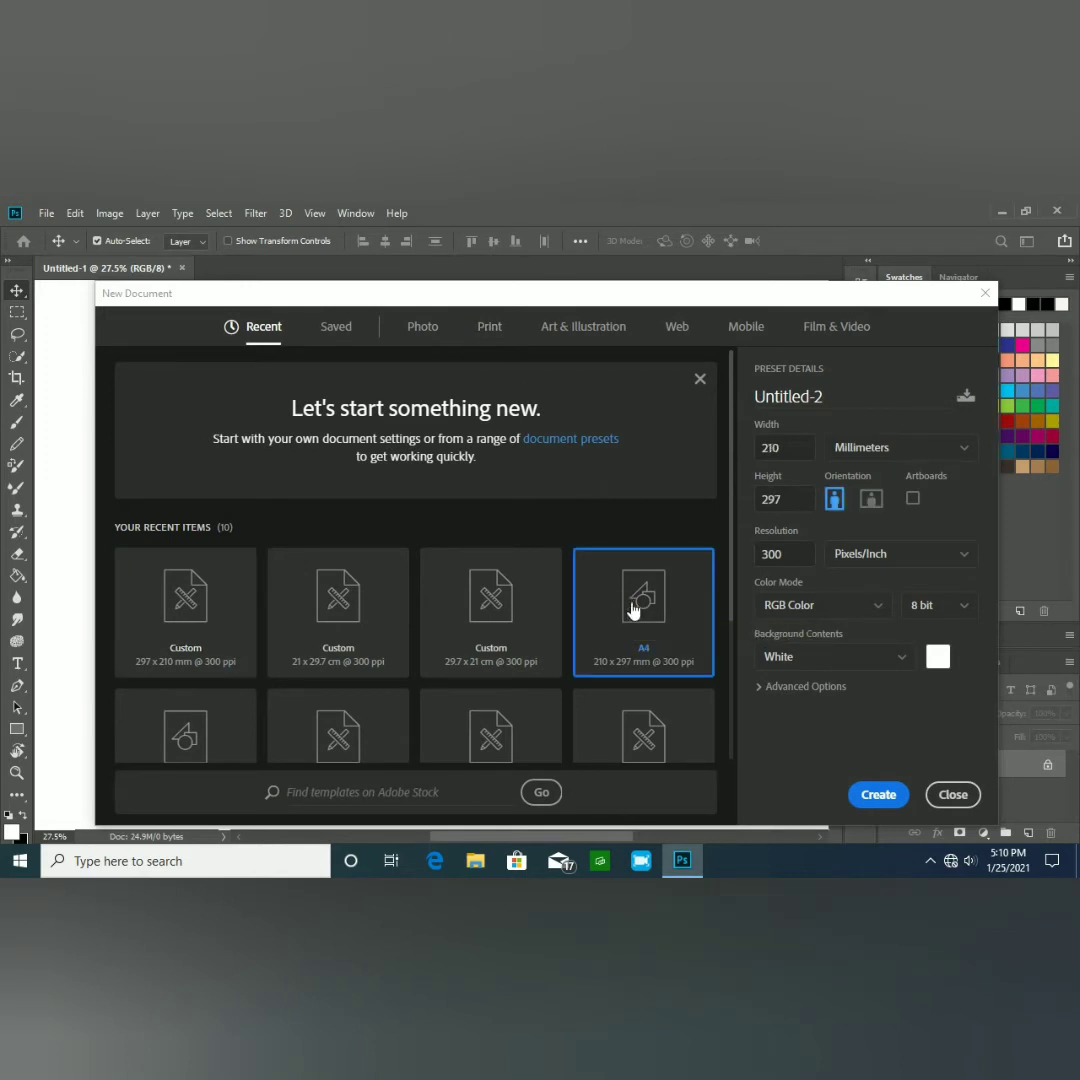
left_click(899, 452)
left_click(886, 536)
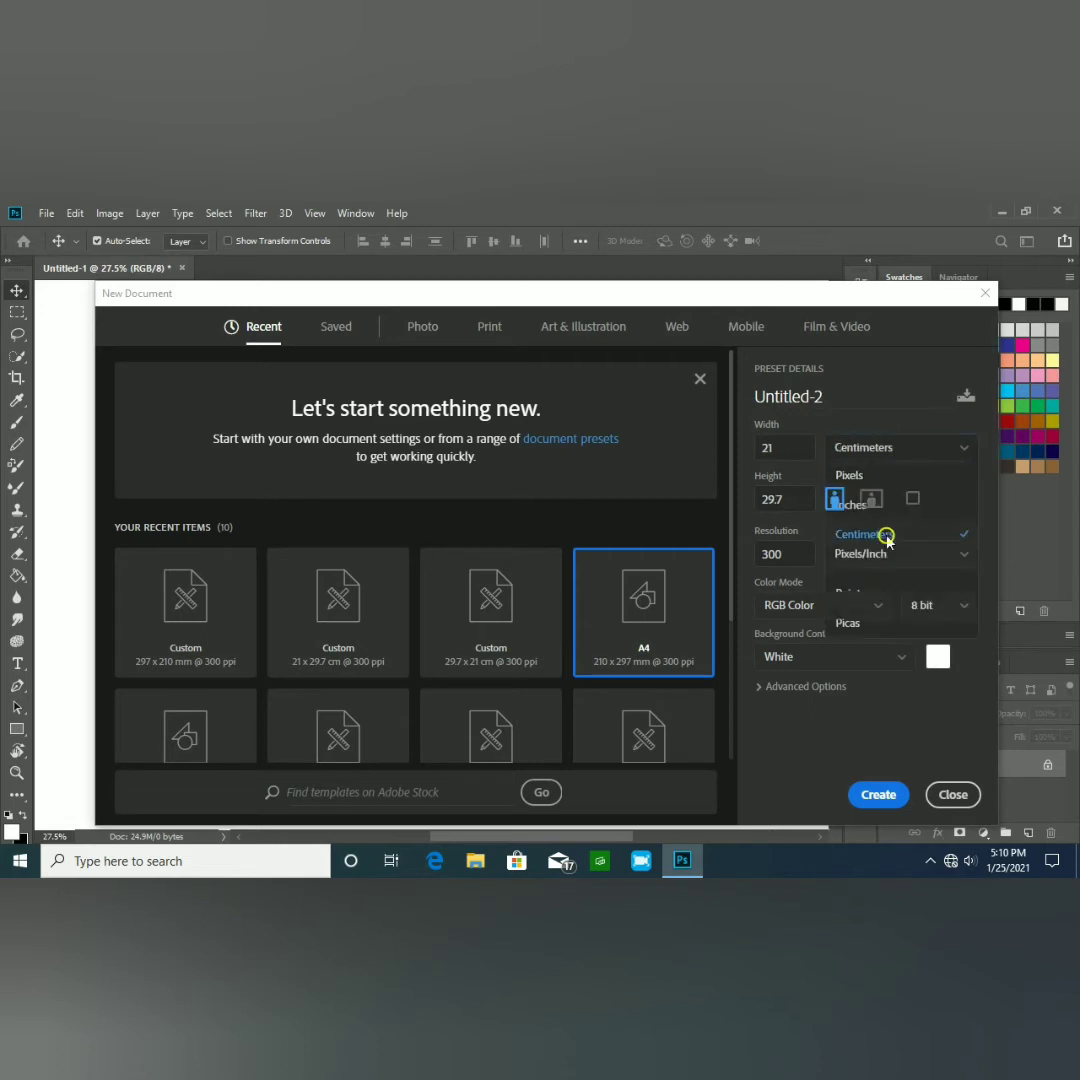
left_click(871, 499)
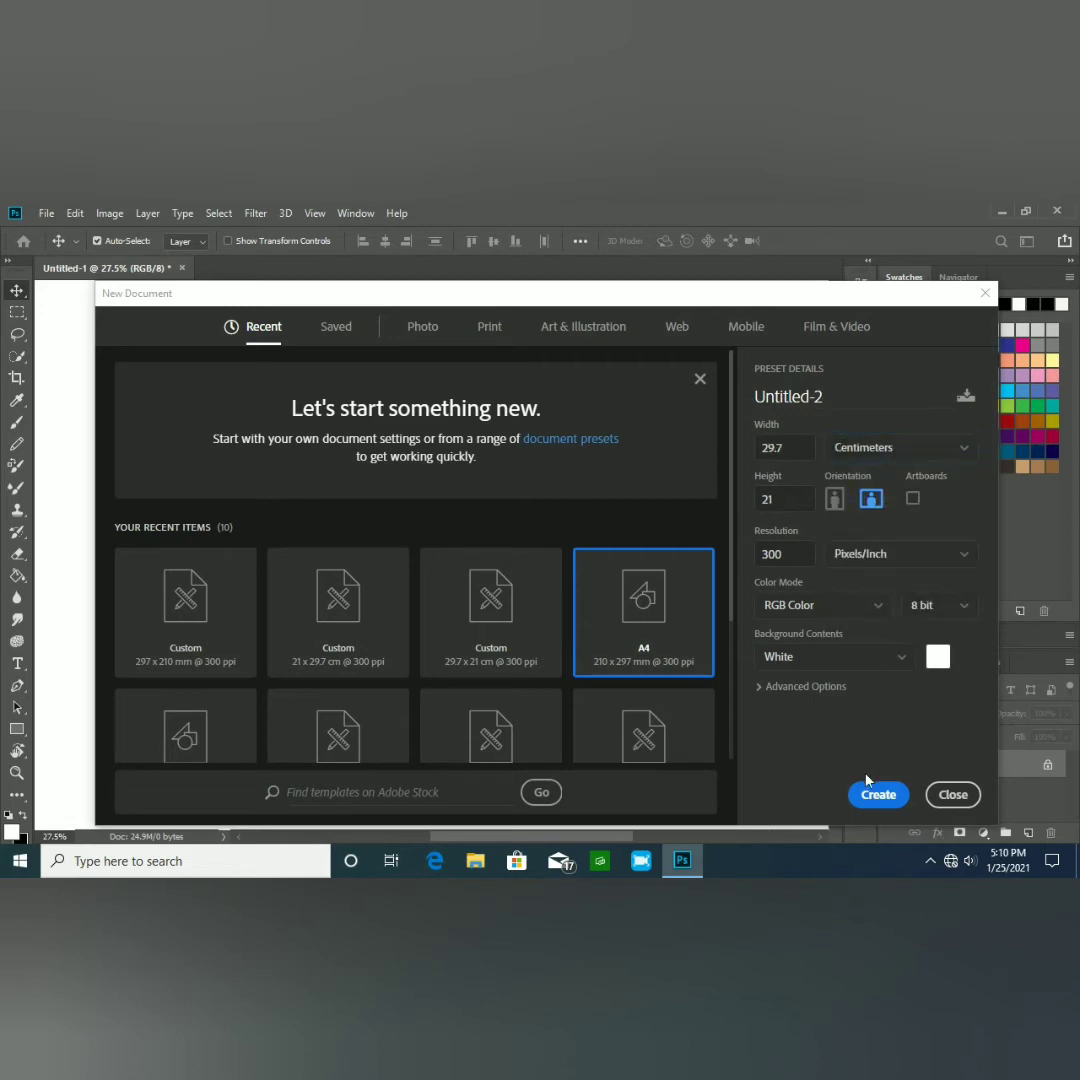
left_click(876, 795)
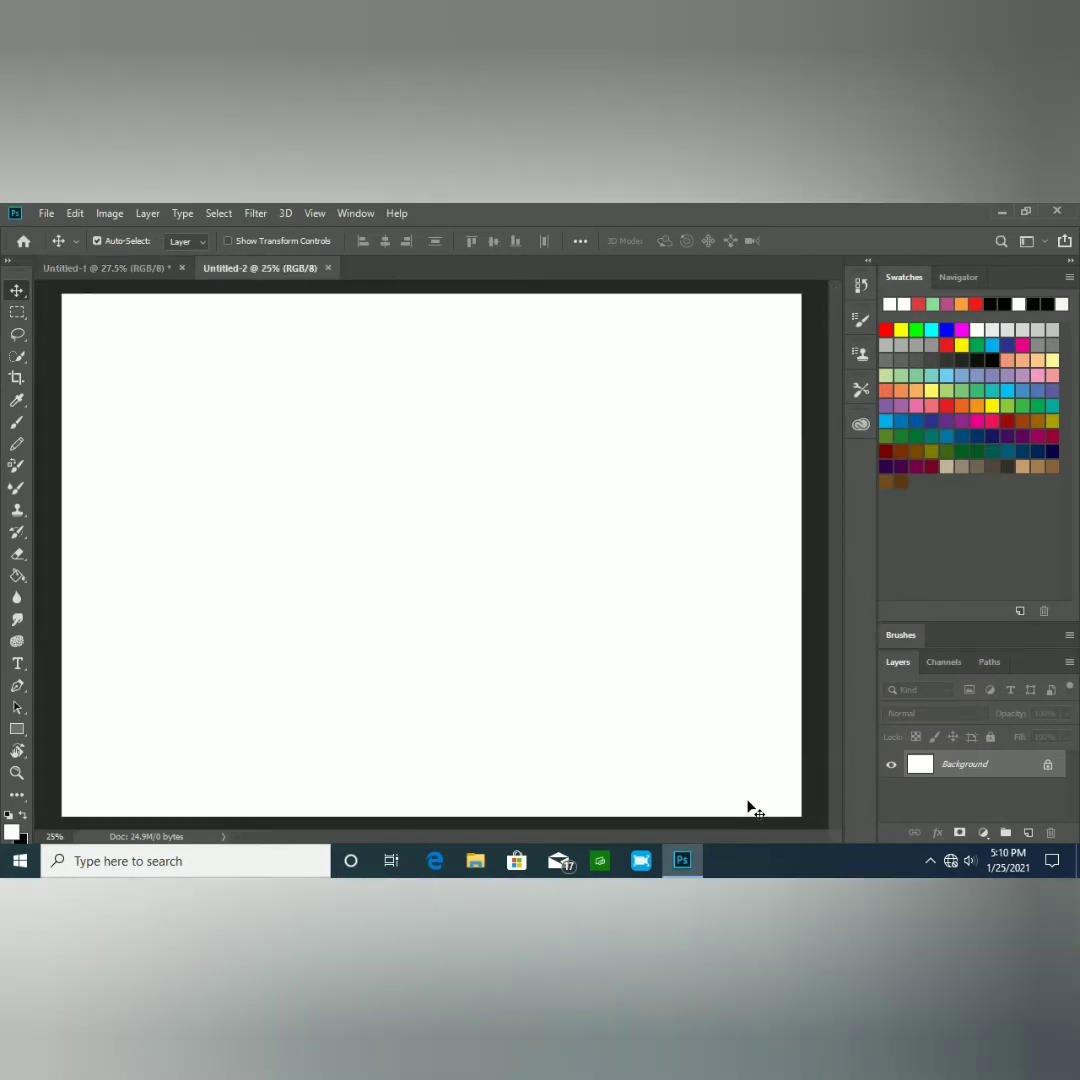
Open the photo images (23) from the Saved Pictures folder inside Pictures
left_click(46, 213)
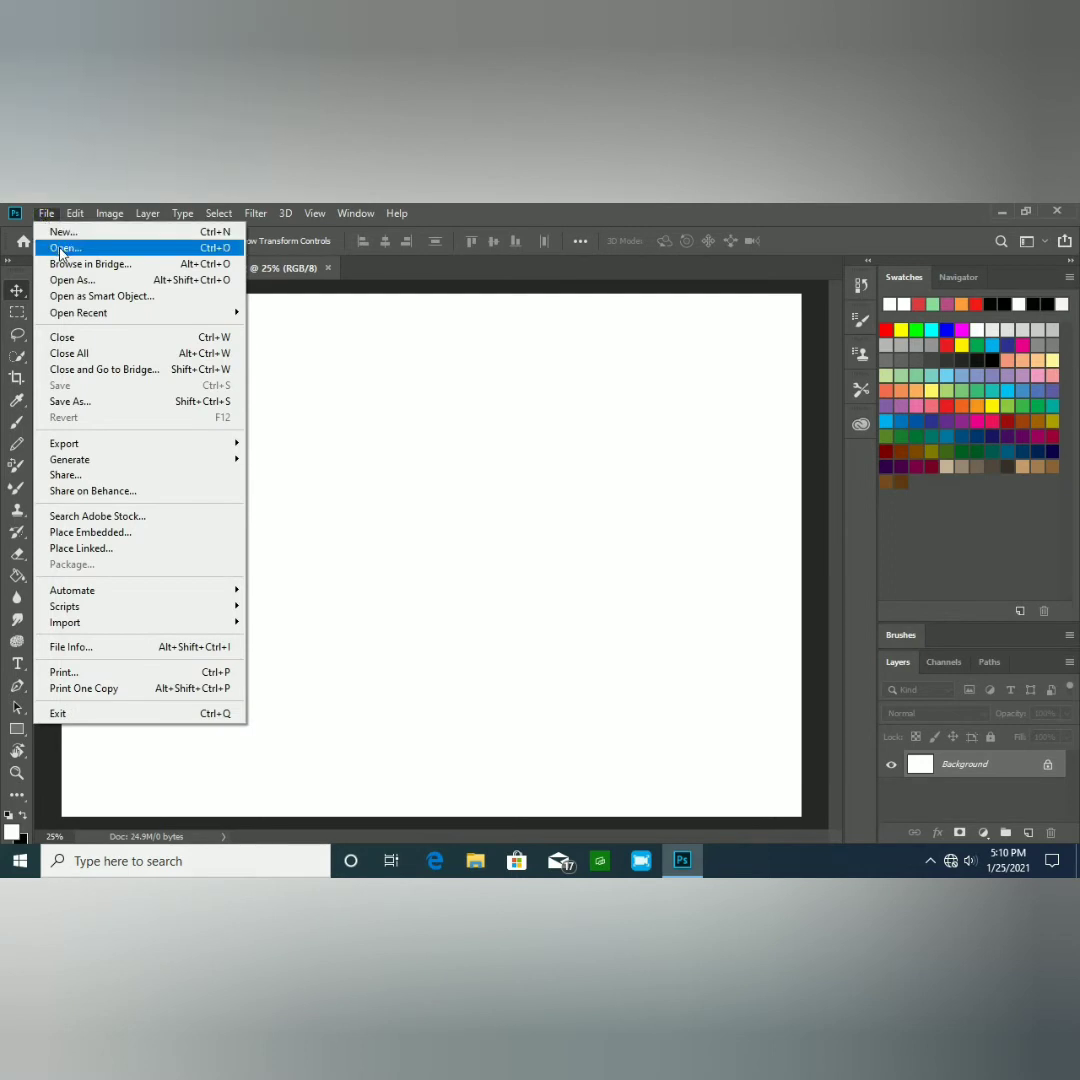
left_click(61, 251)
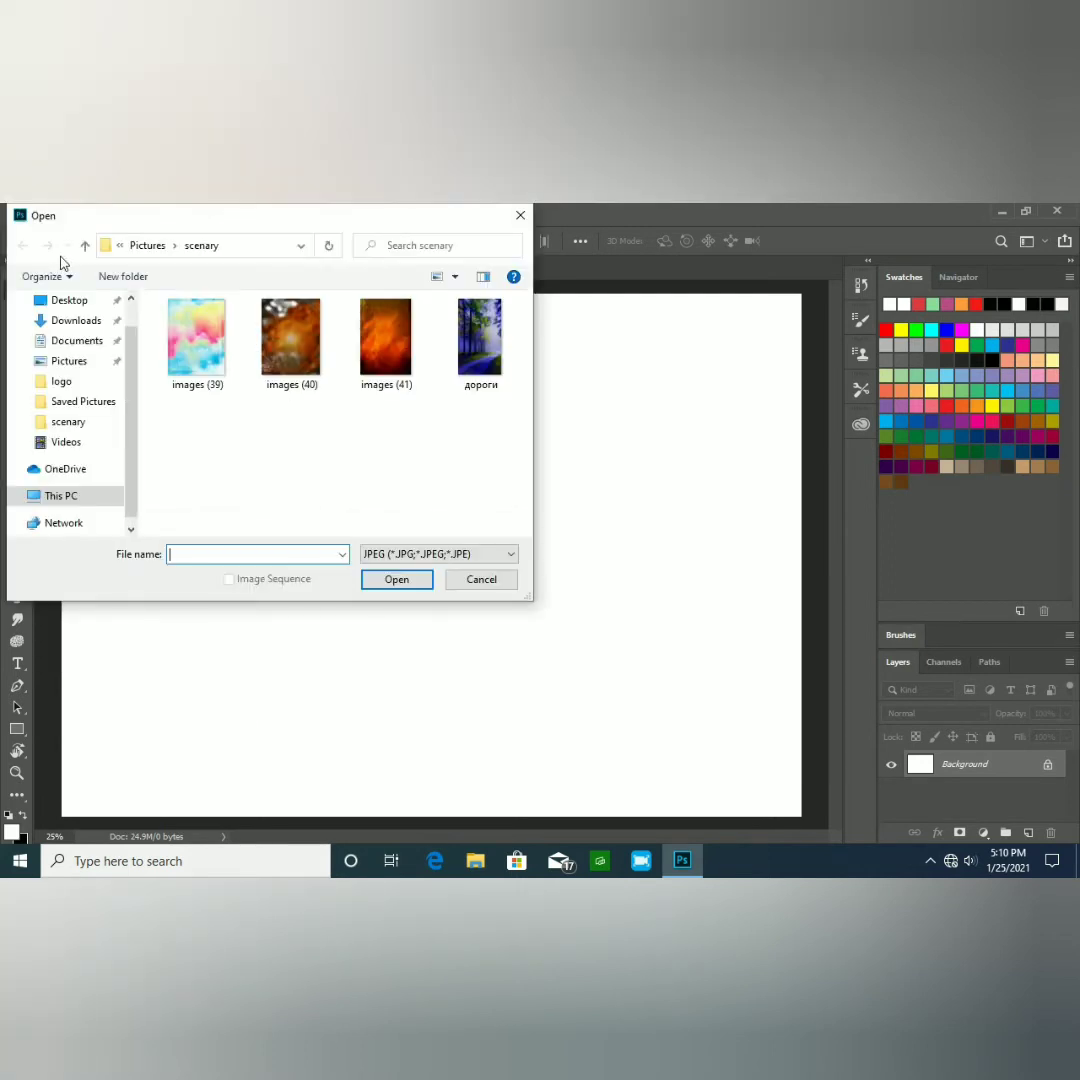
left_click(68, 360)
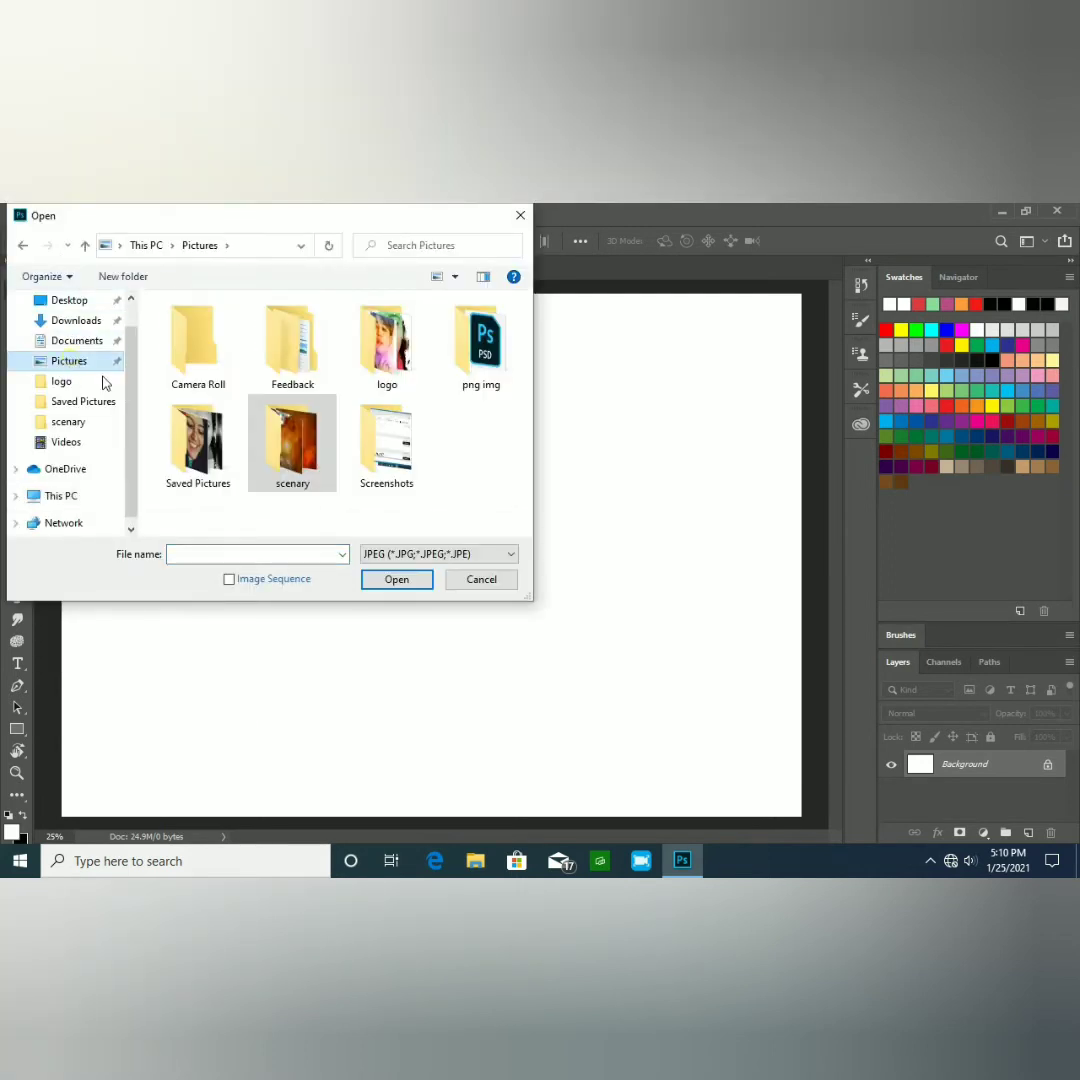
double_click(192, 440)
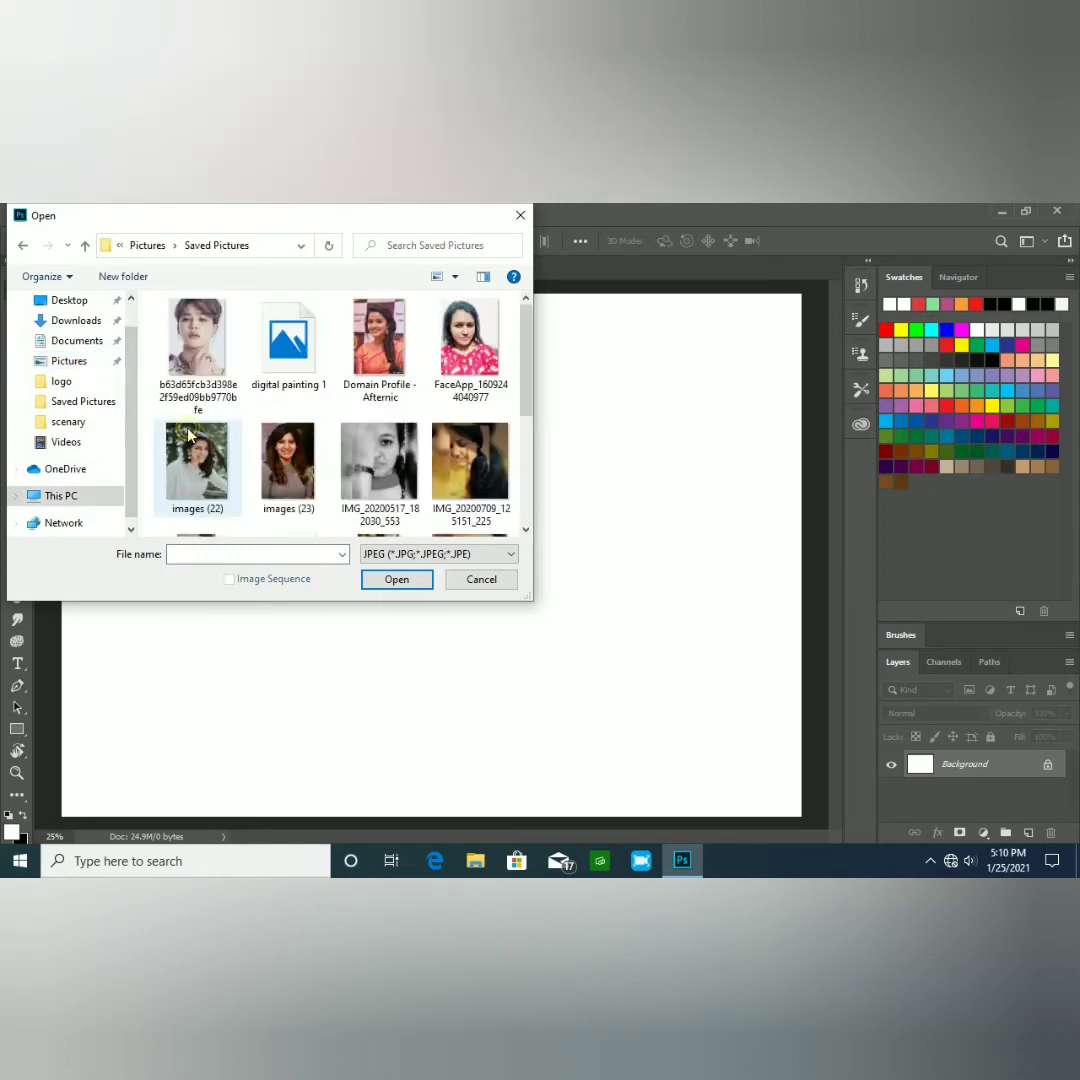
double_click(290, 452)
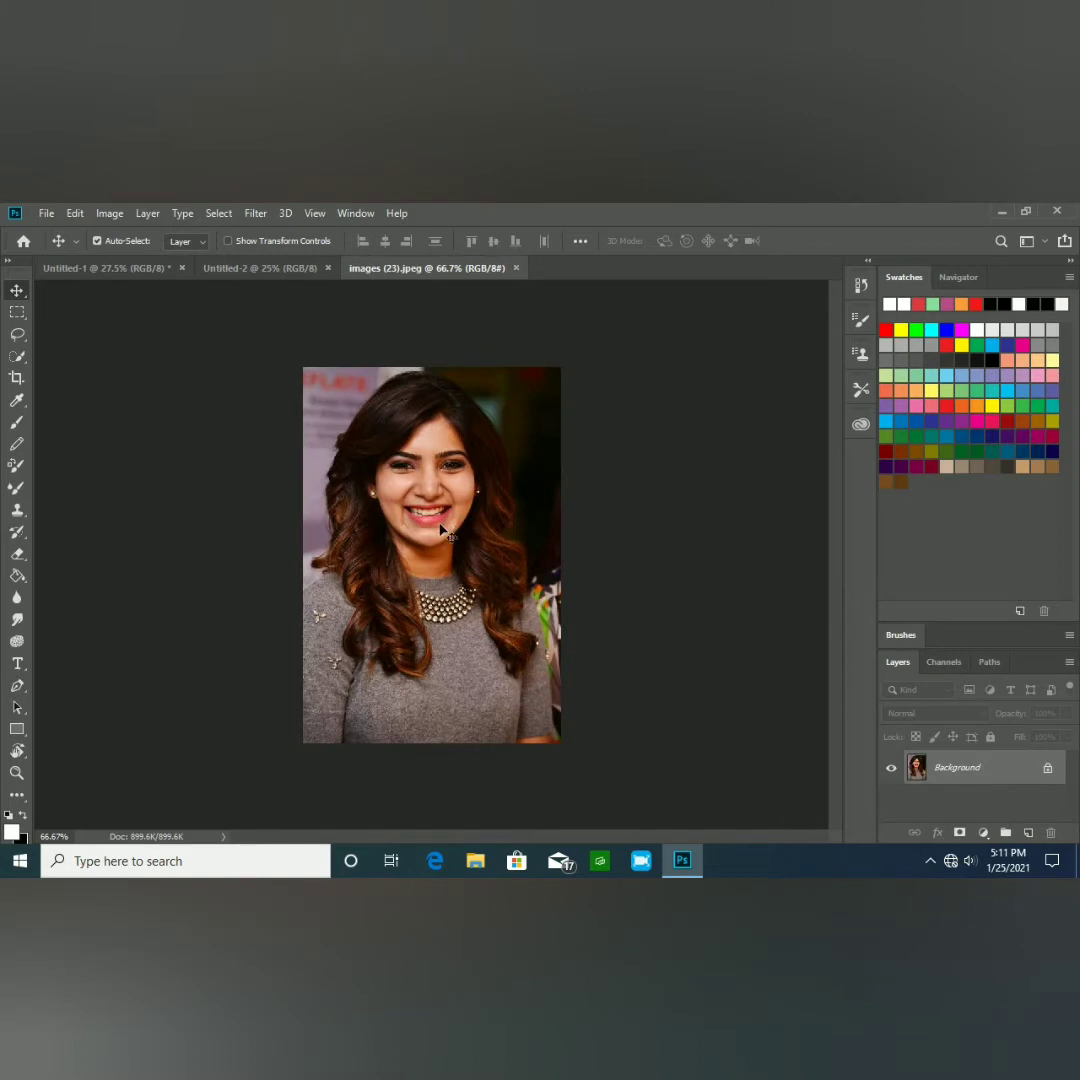
Select the woman in the photo with Select Subject, discarding the rough Quick Selection of the whole image
left_click(18, 358)
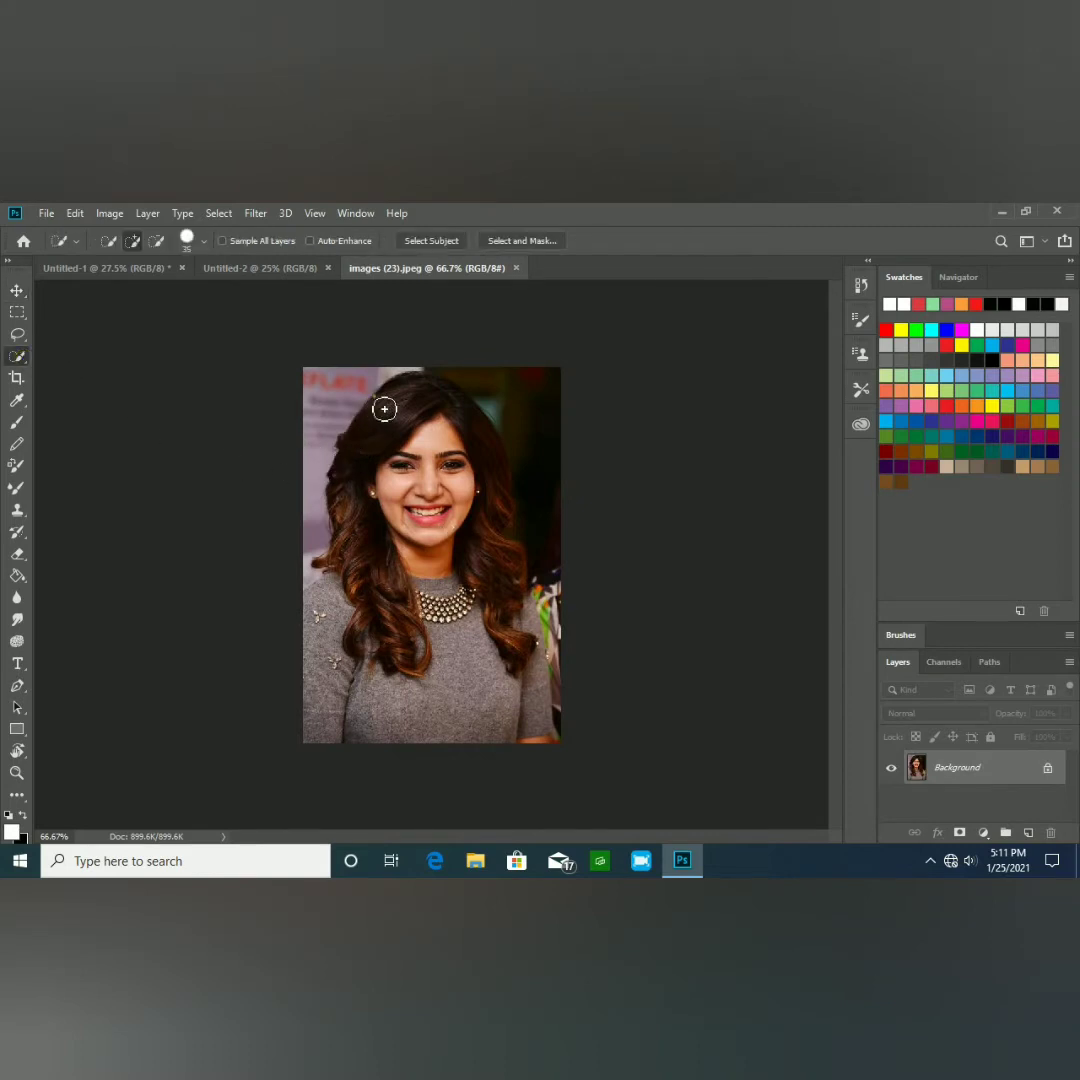
mouse_move(384, 409)
left_mouse_down()
mouse_move(395, 500)
mouse_move(440, 505)
mouse_move(472, 601)
mouse_move(405, 665)
mouse_move(405, 635)
left_mouse_up()
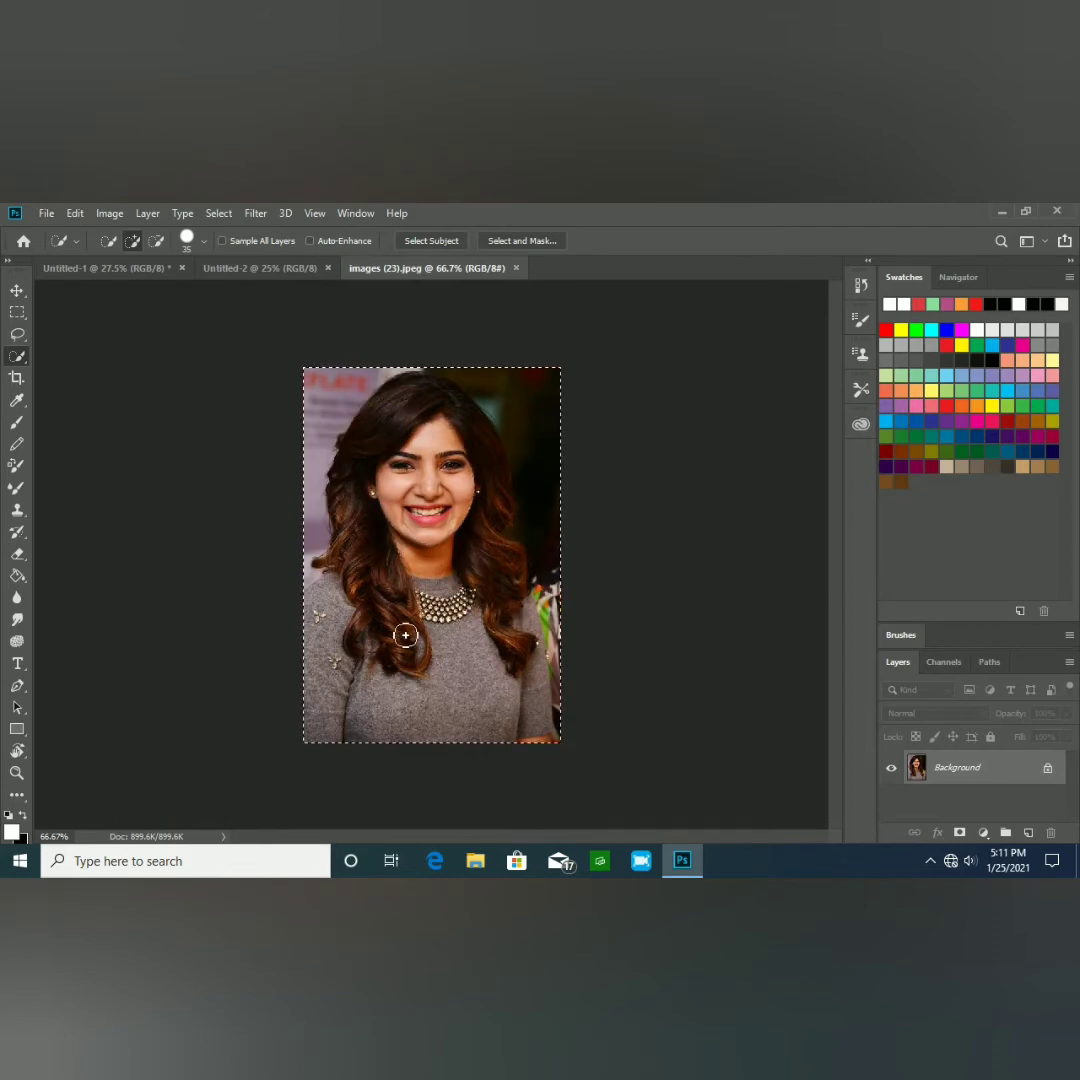
left_click(420, 246)
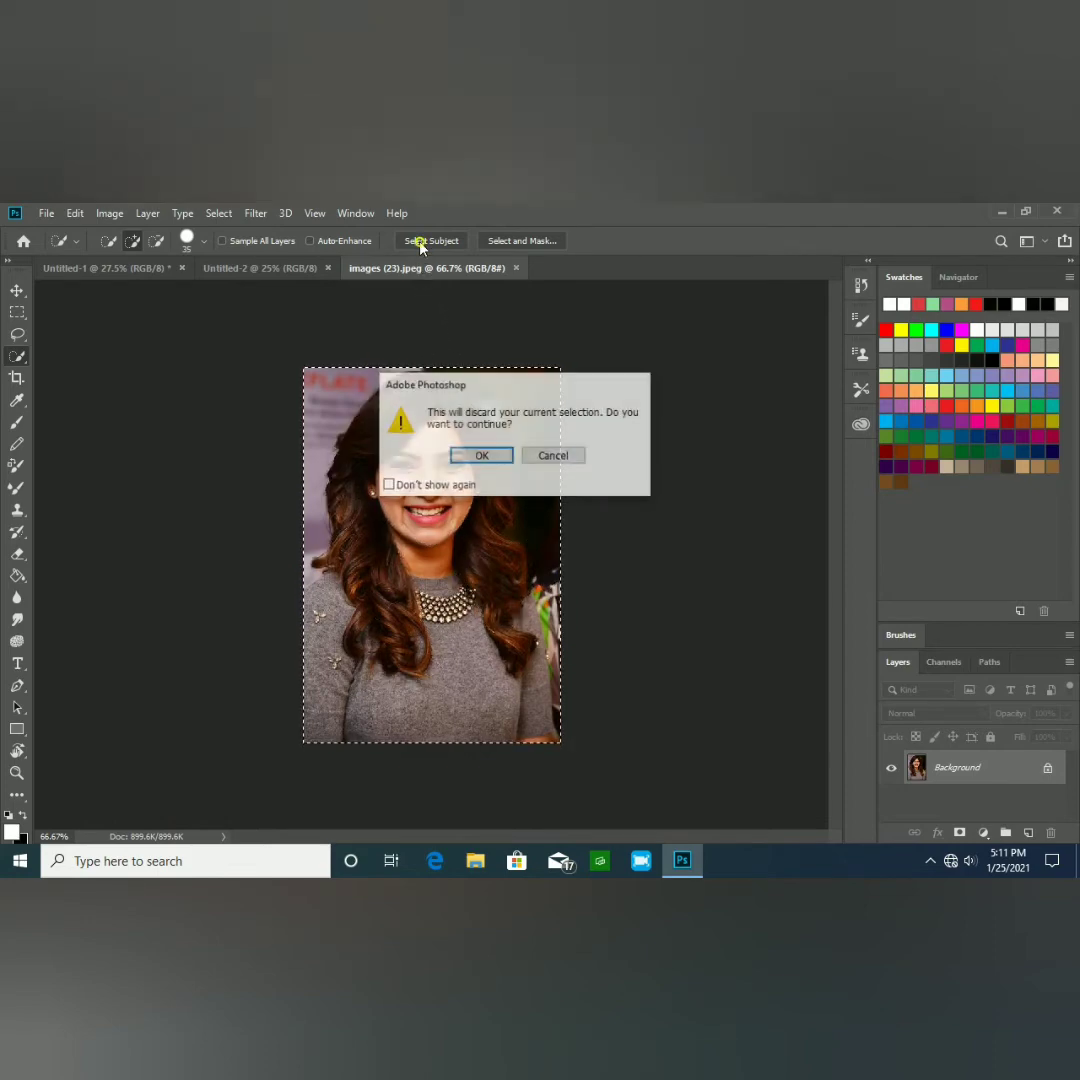
left_click(482, 455)
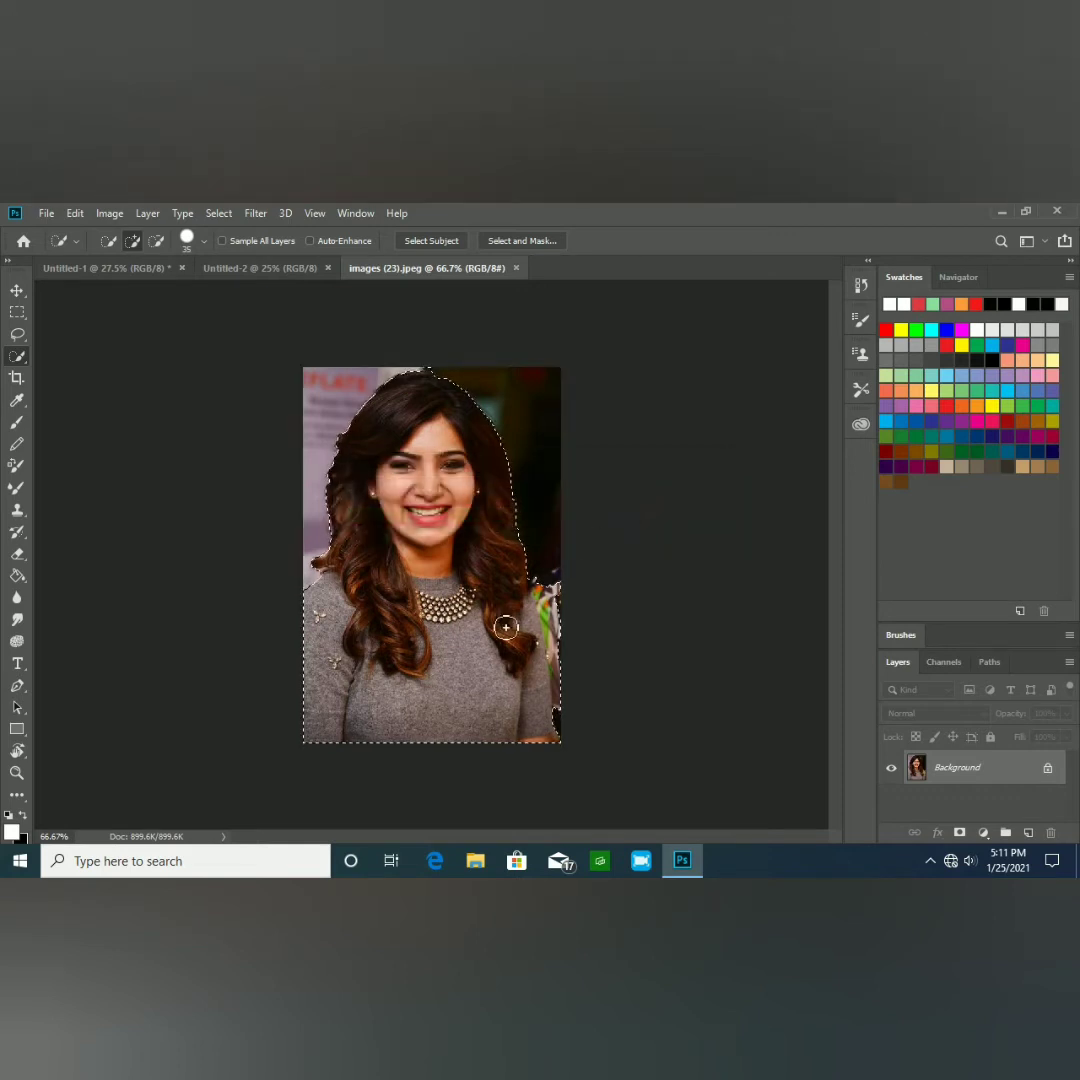
key("ctrl+d")
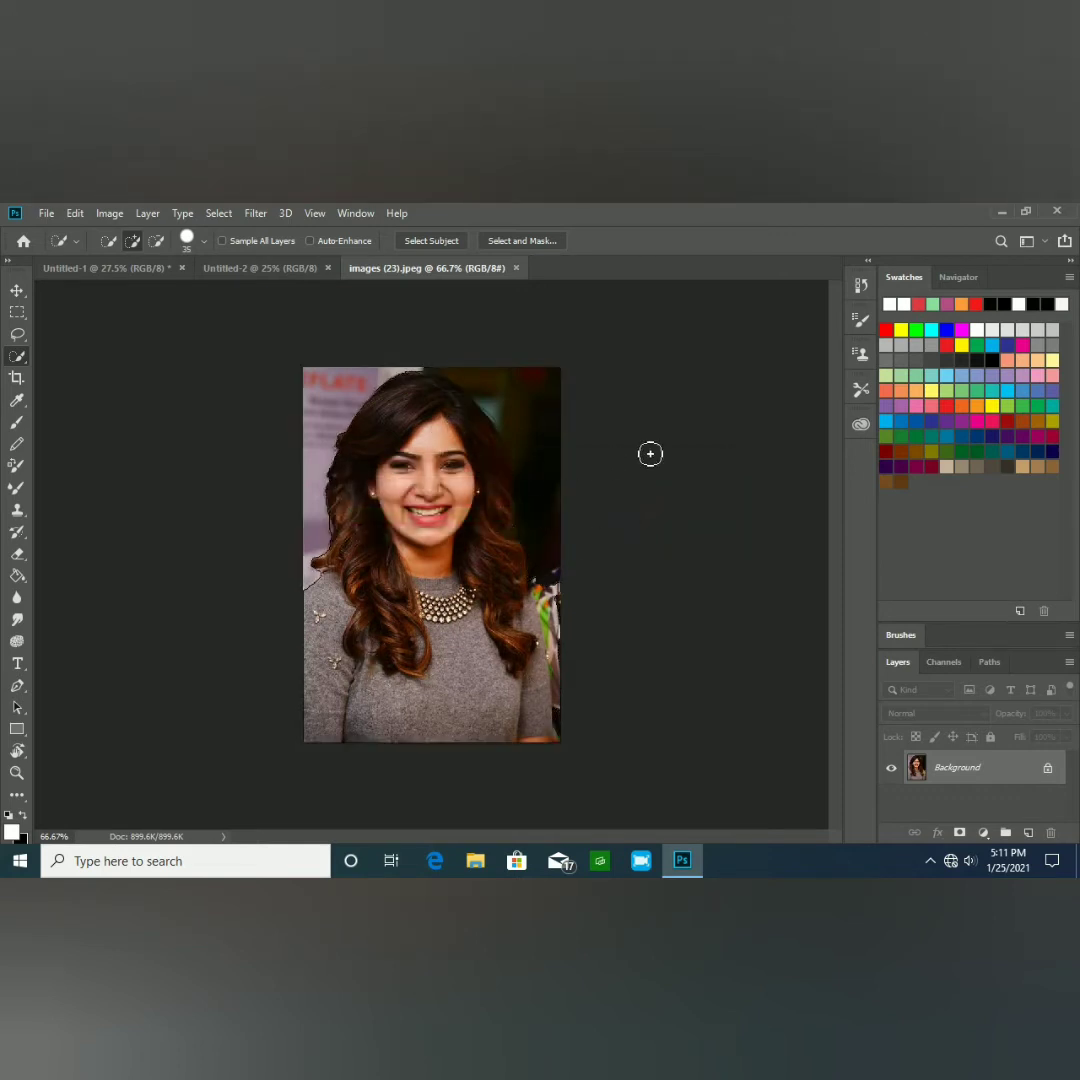
key("ctrl+z")
Move the selected woman from the photo onto the blank Untitled-2 canvas
left_click(17, 290)
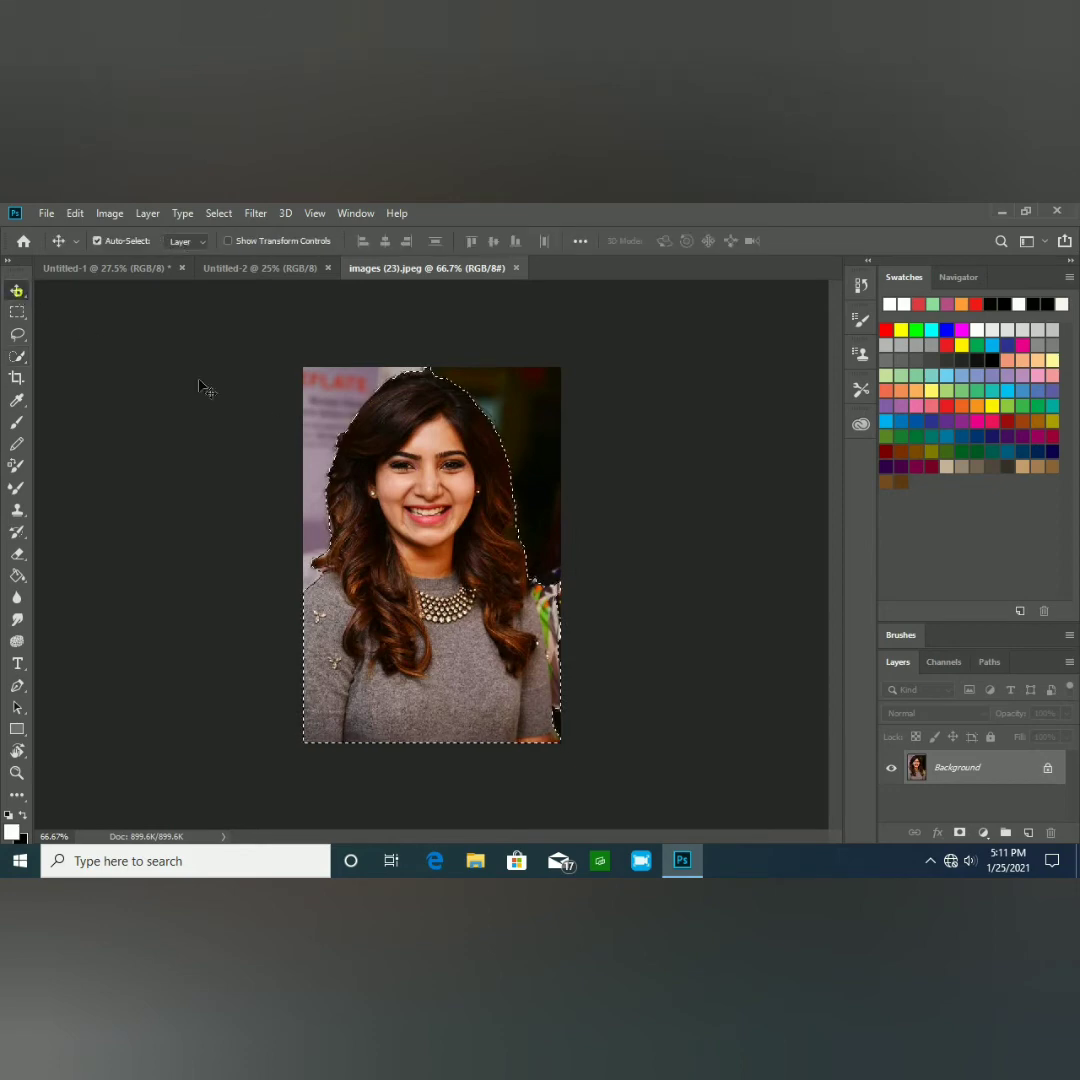
left_click_drag(370, 502, 291, 333)
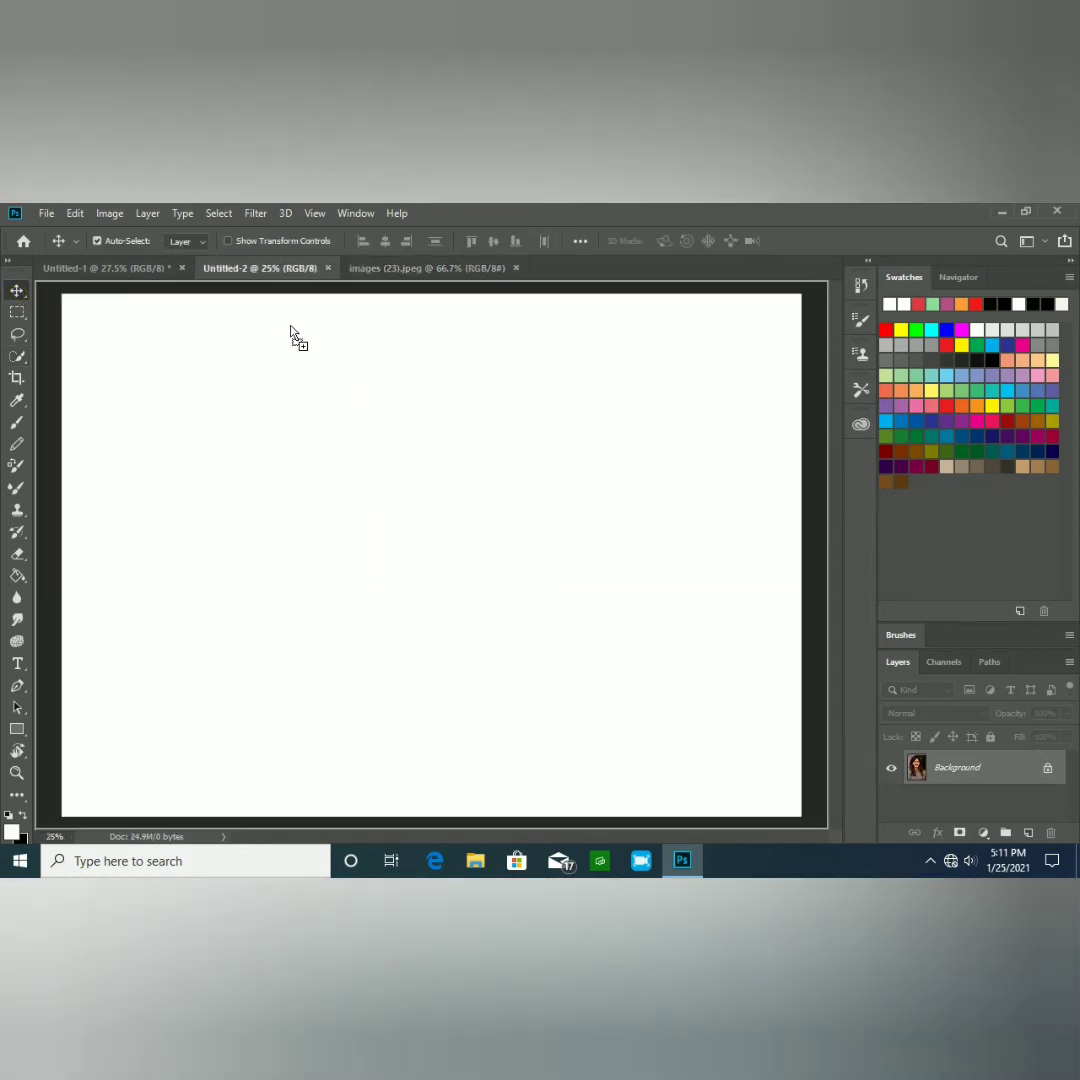
left_click_drag(372, 466, 383, 483)
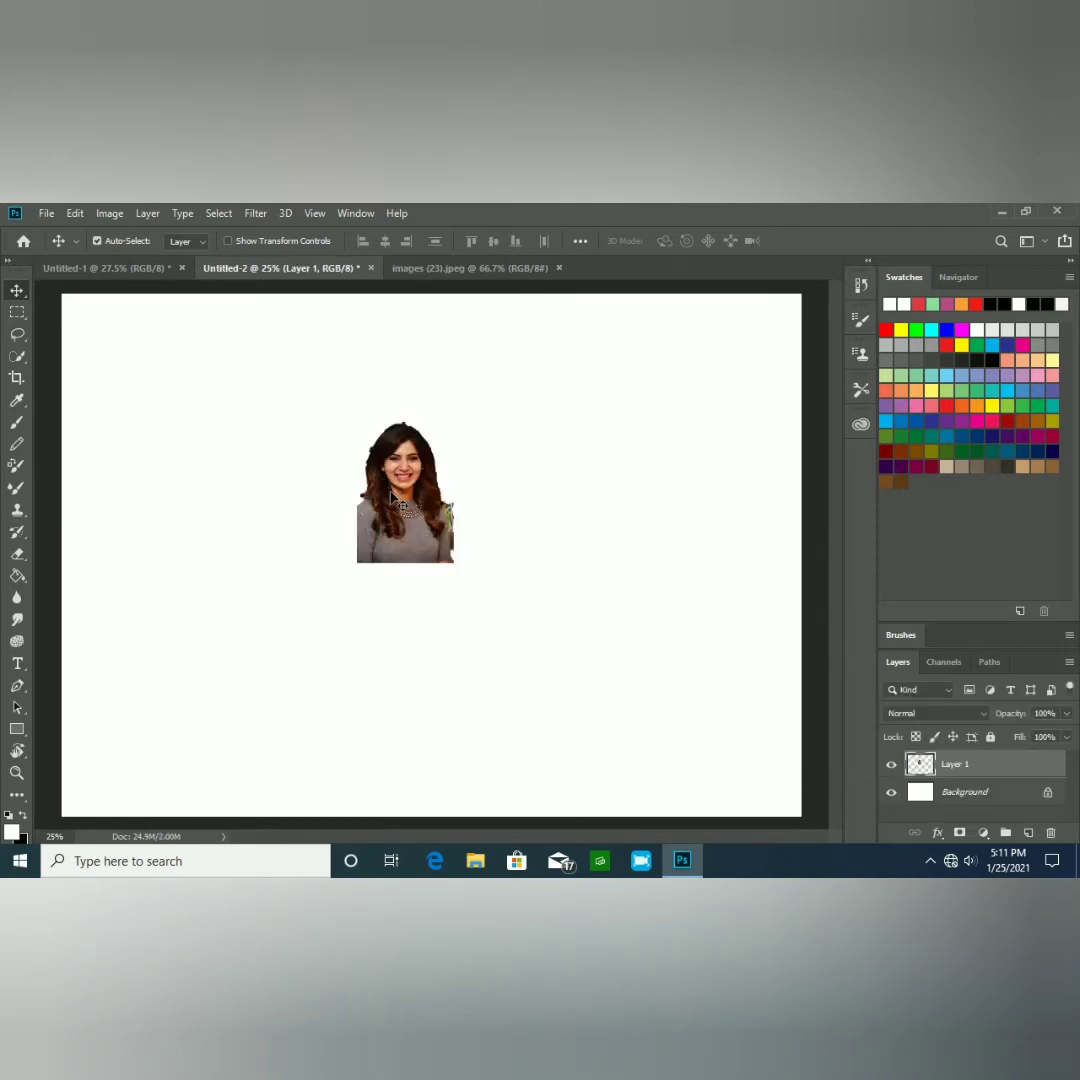
Enlarge the woman's cut-out with Free Transform to about 332% width and 262% height and place it near the canvas centre
key("ctrl+t")
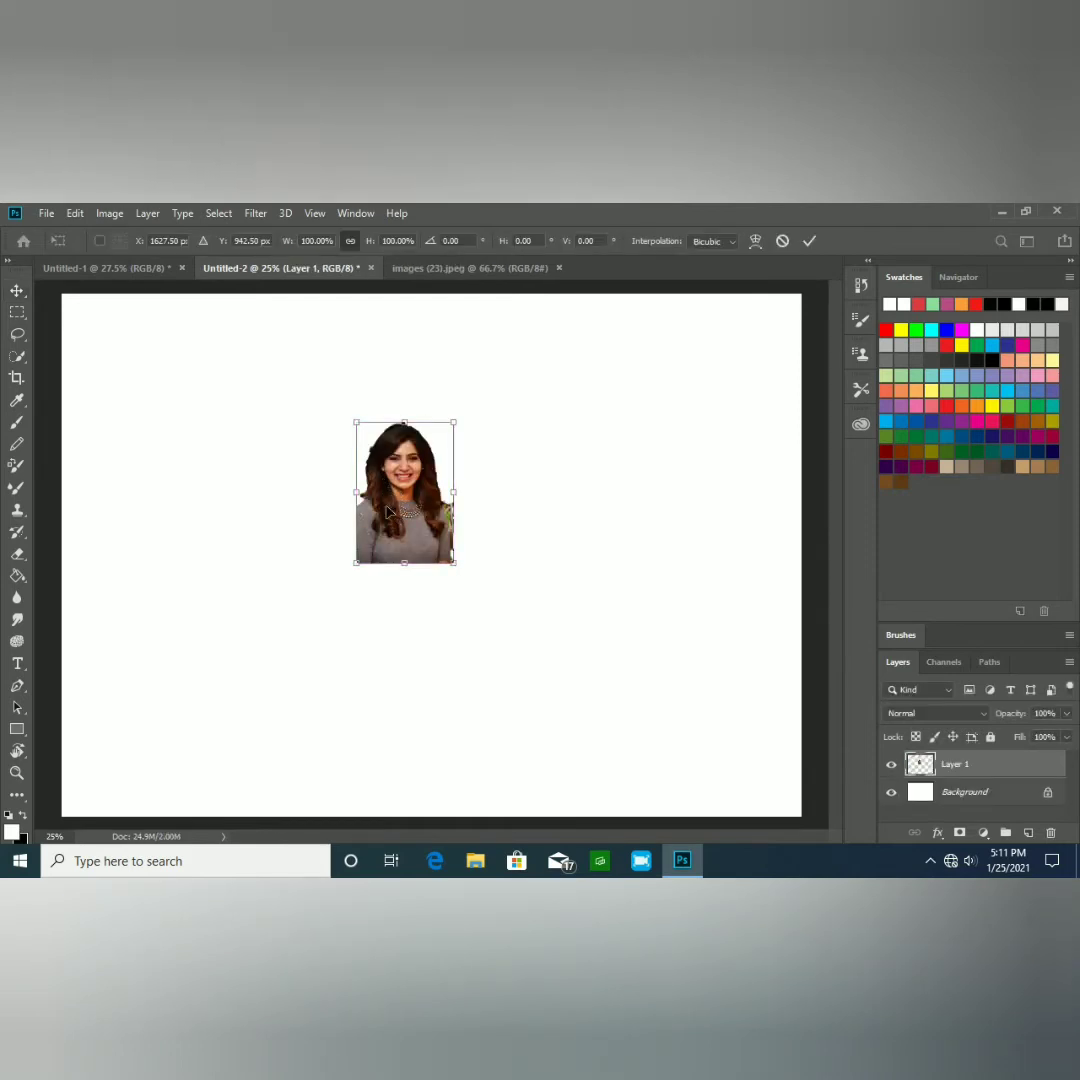
left_click_drag(453, 563, 616, 722)
left_click_drag(492, 590, 405, 505)
left_click_drag(520, 632, 588, 699)
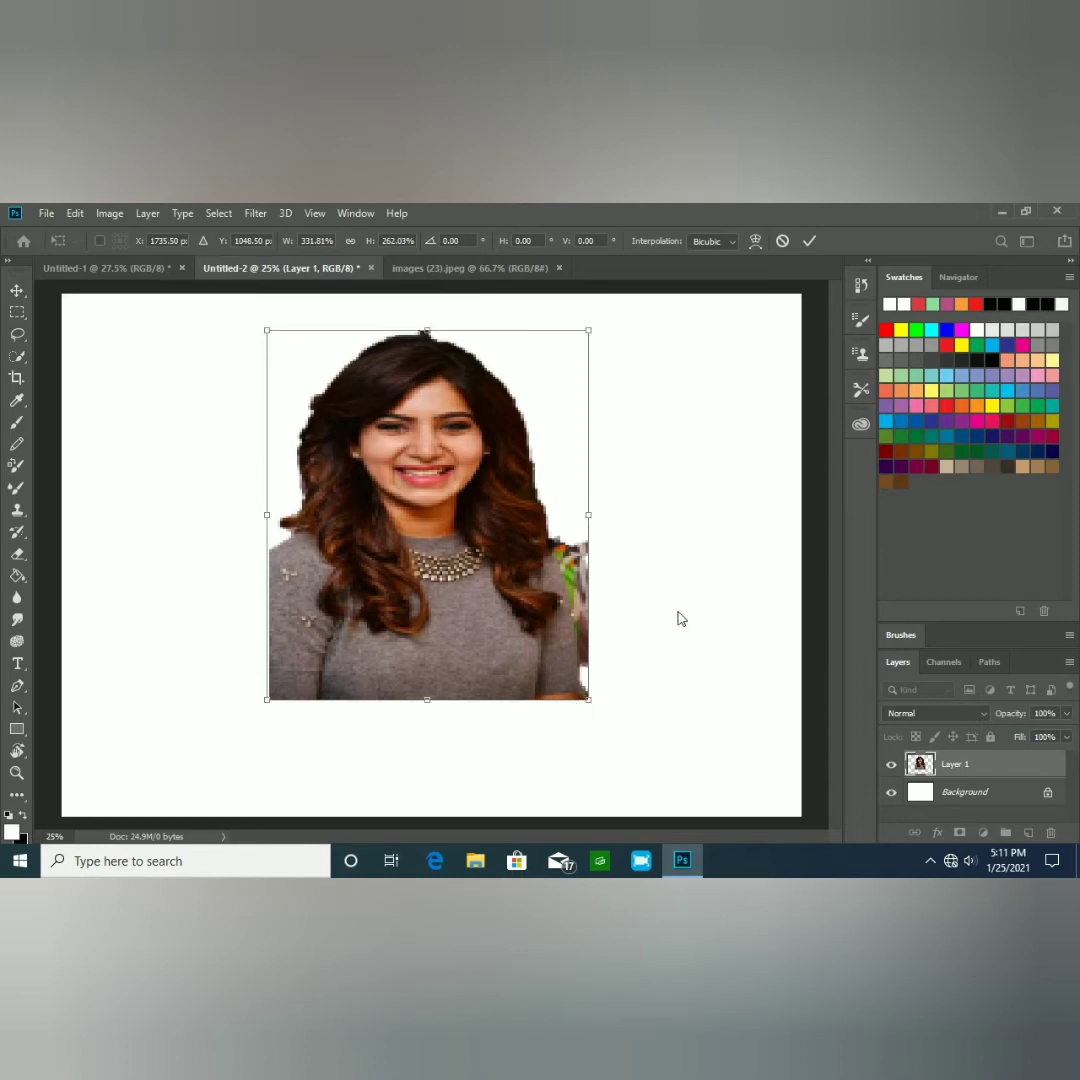
key("Return")
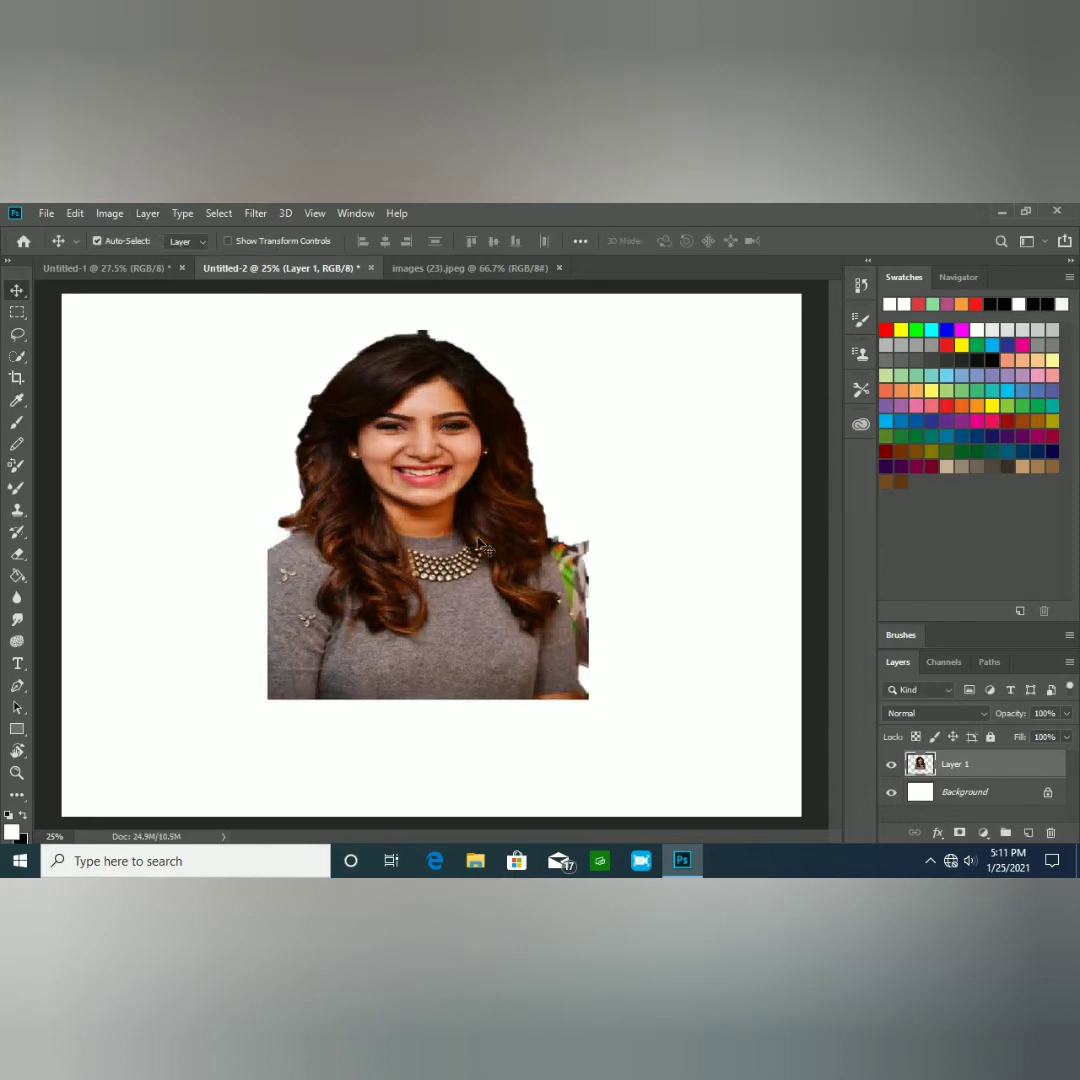
Apply a Threshold adjustment to the portrait layer at a level of about 115
left_click(108, 214)
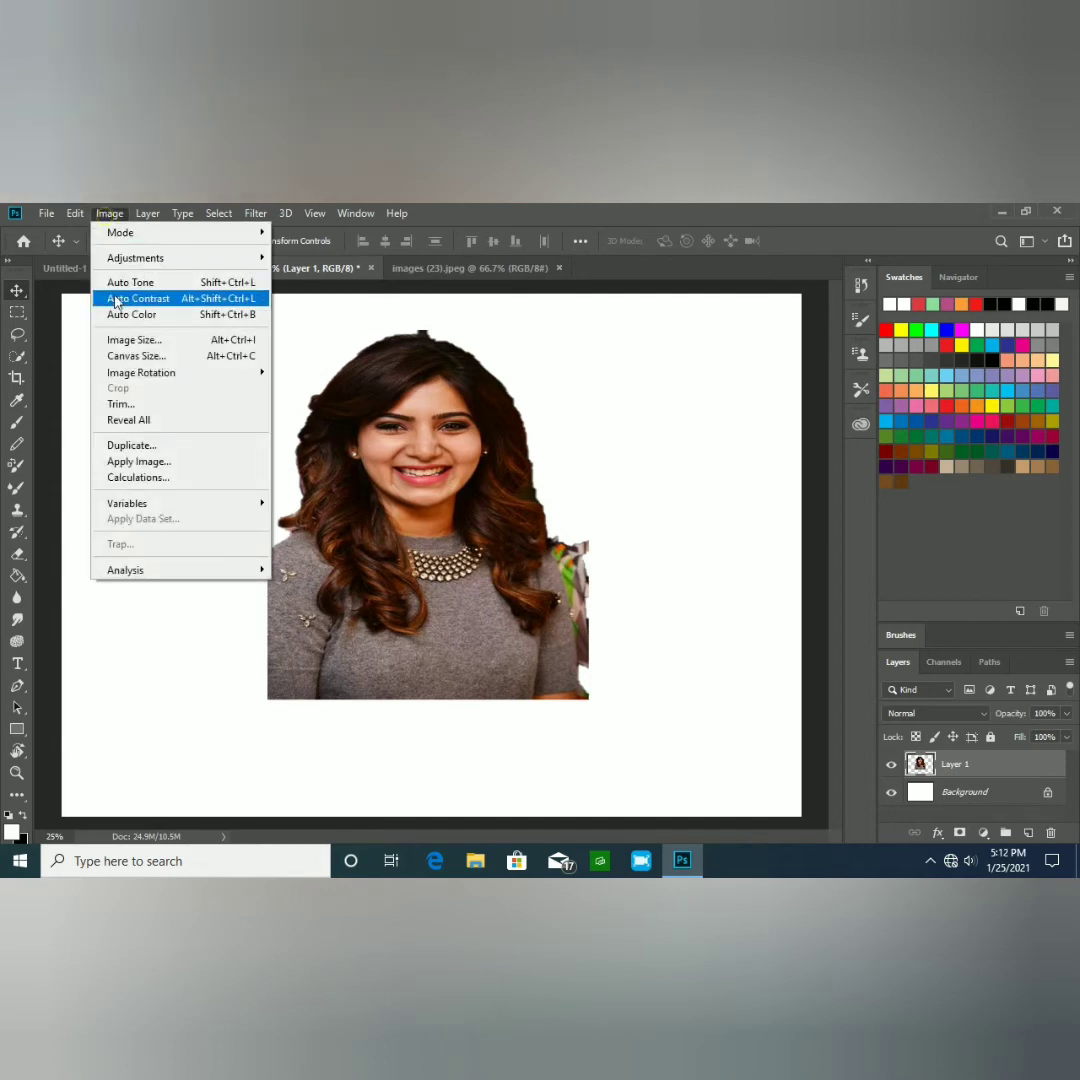
left_click(115, 258)
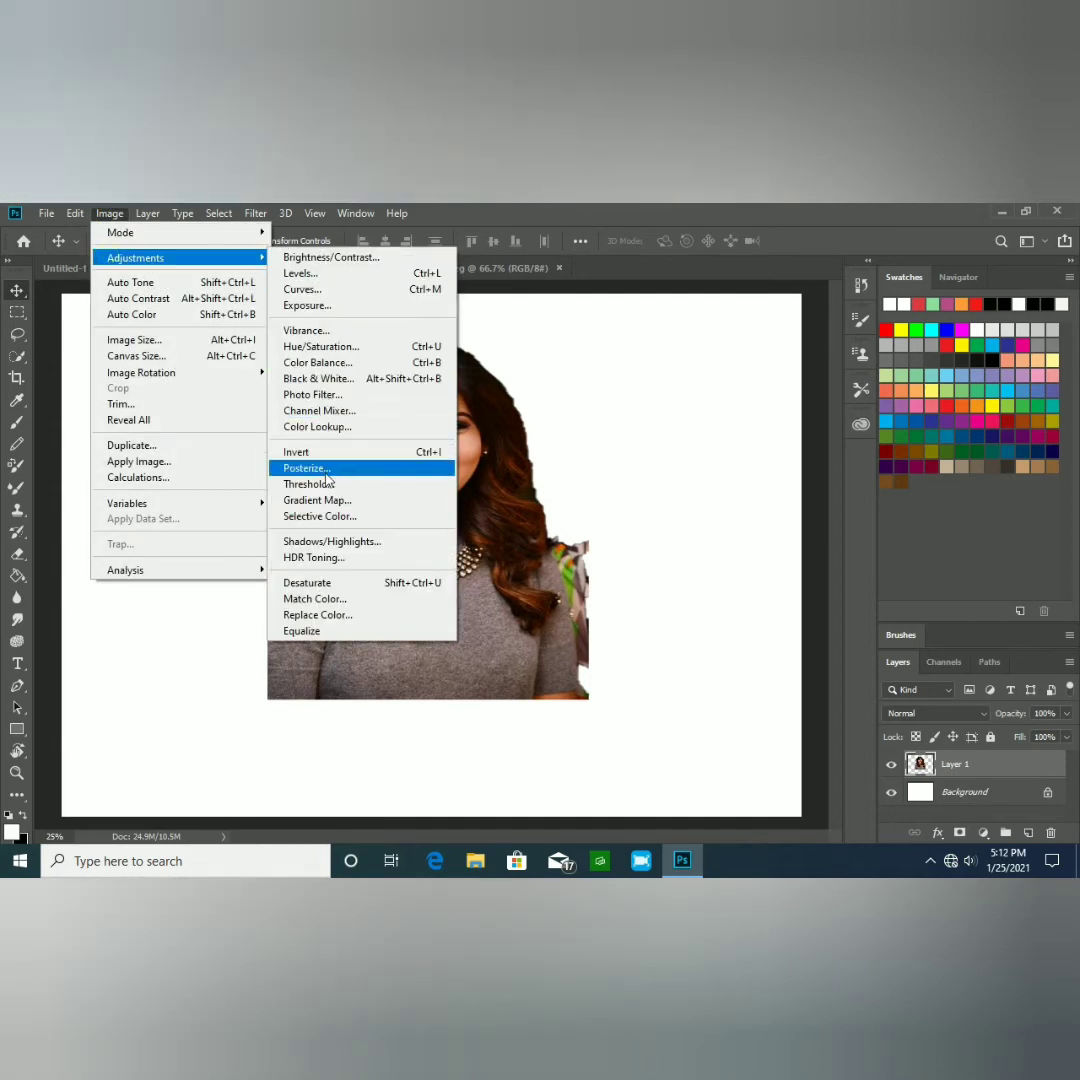
left_click(360, 487)
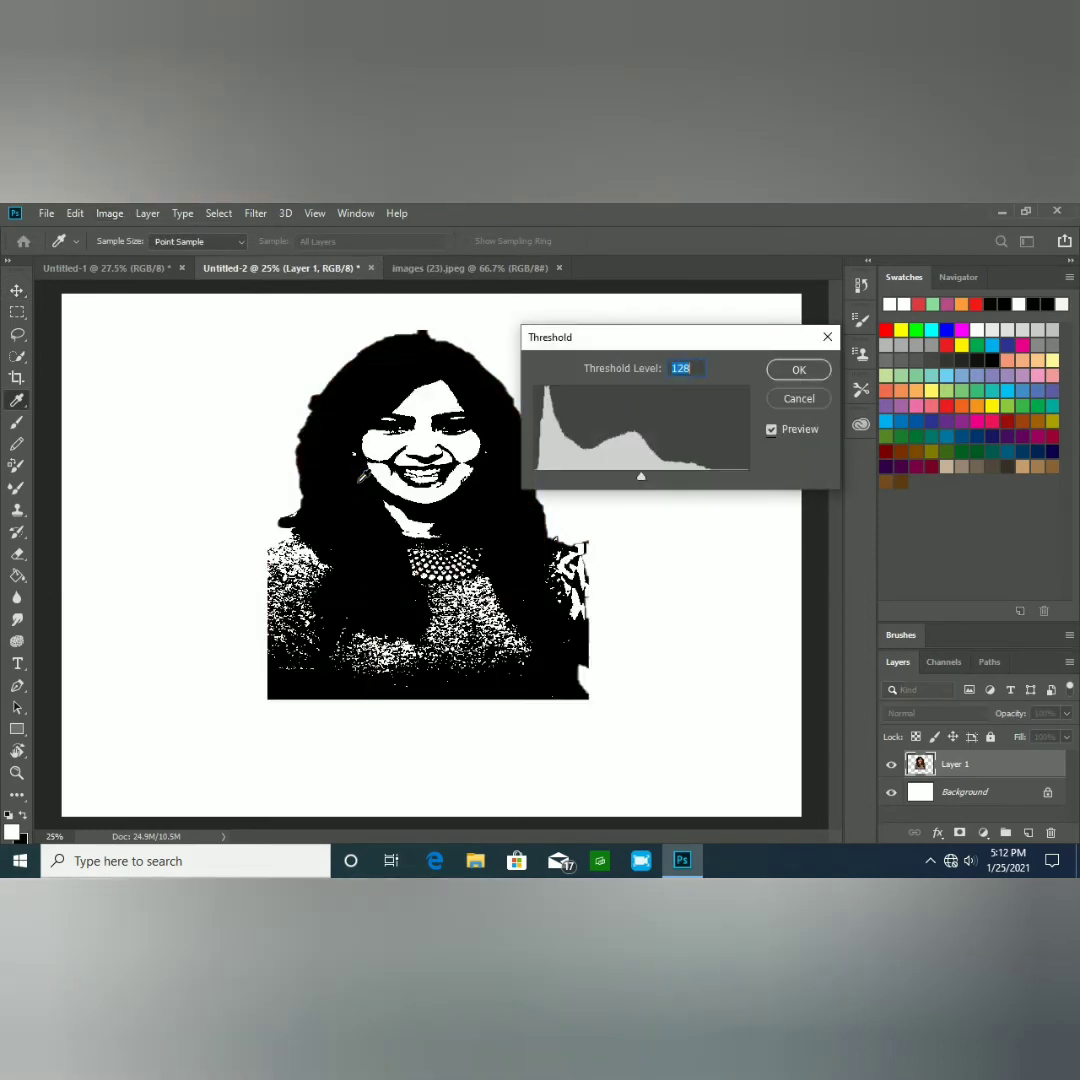
mouse_move(642, 477)
left_mouse_down()
mouse_move(618, 480)
mouse_move(705, 478)
mouse_move(632, 492)
left_mouse_up()
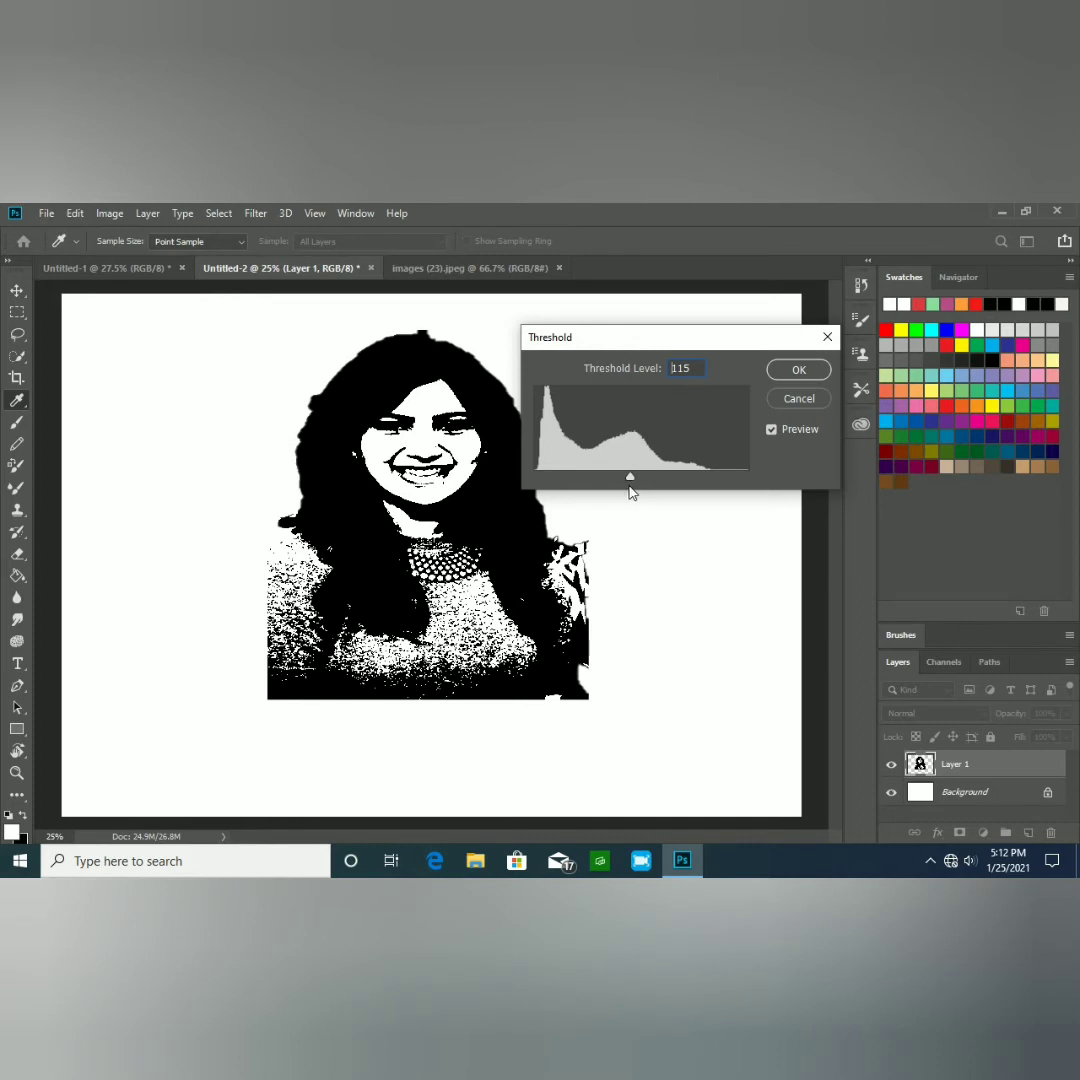
left_click_drag(631, 492, 628, 493)
left_click(785, 376)
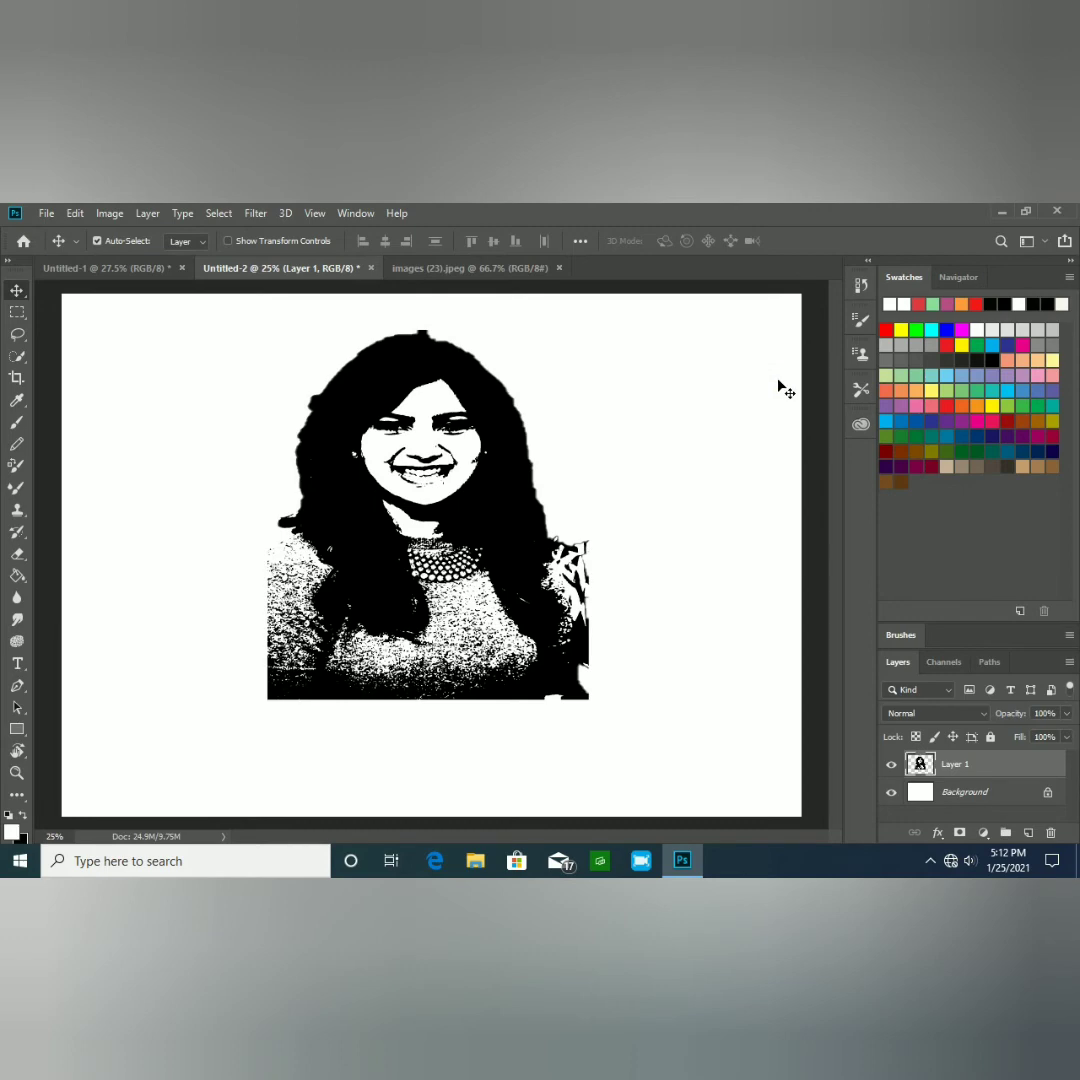
Hide the Background layer and delete the portrait's white areas using a Color Range selection of sampled colors
left_click(892, 792)
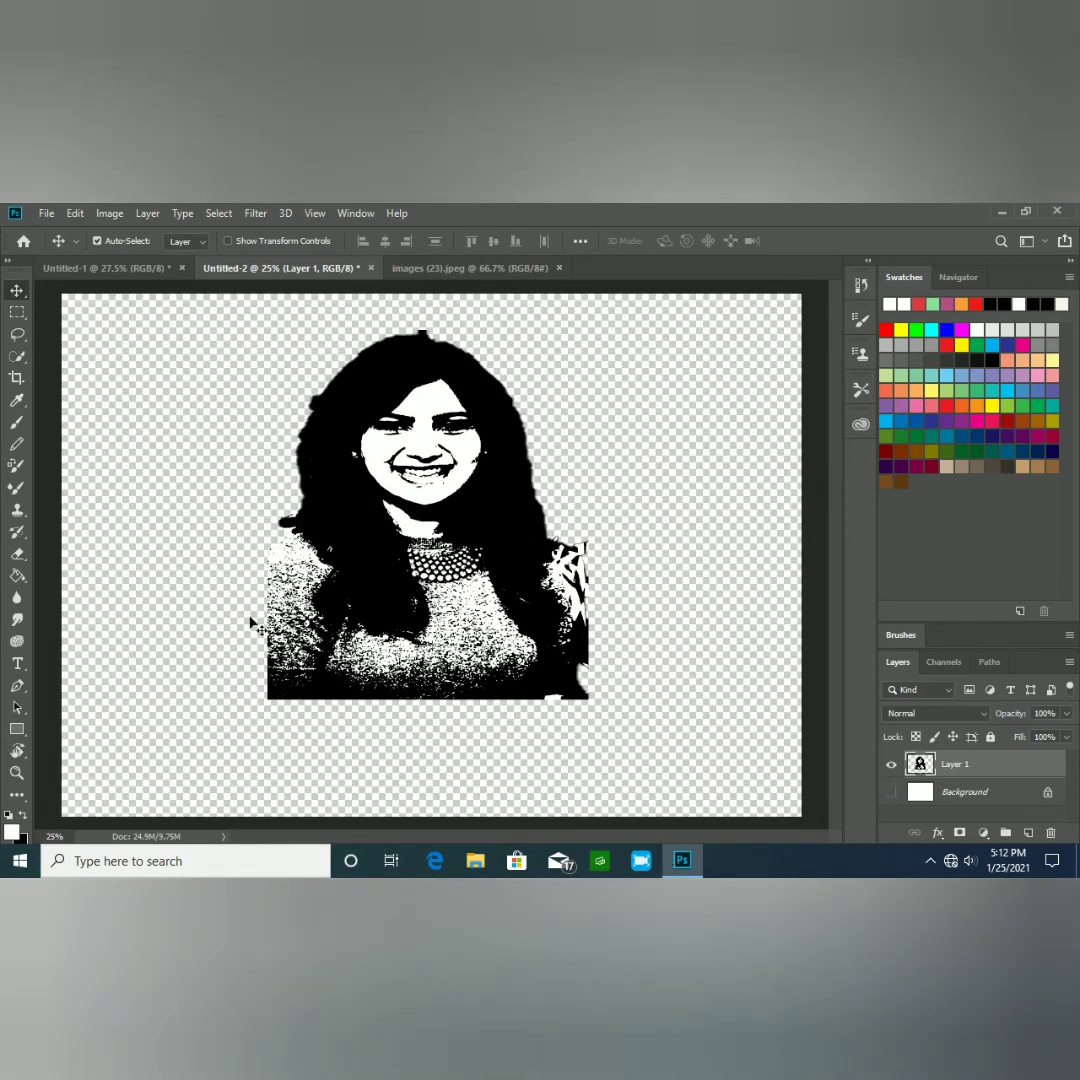
left_click(216, 214)
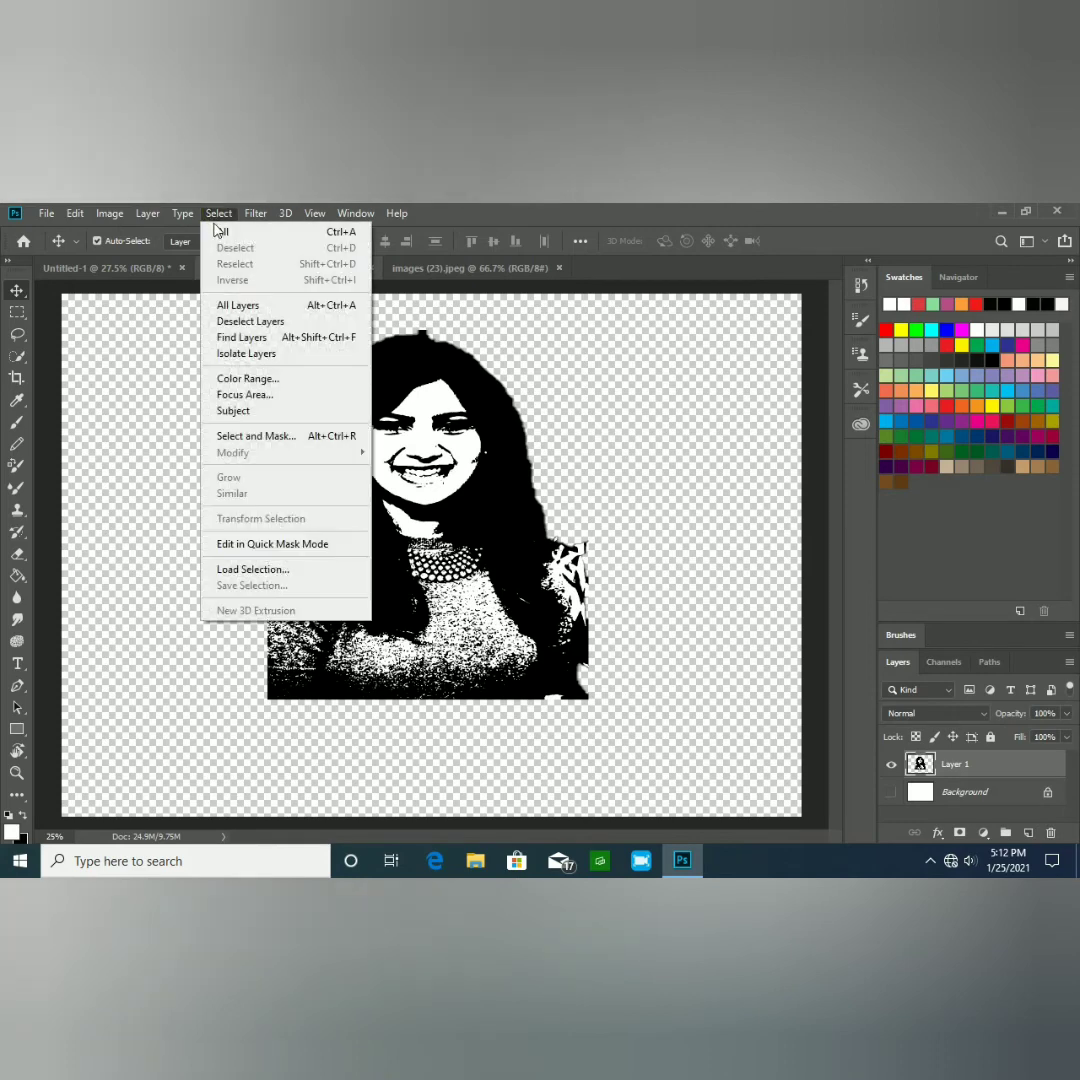
left_click(291, 384)
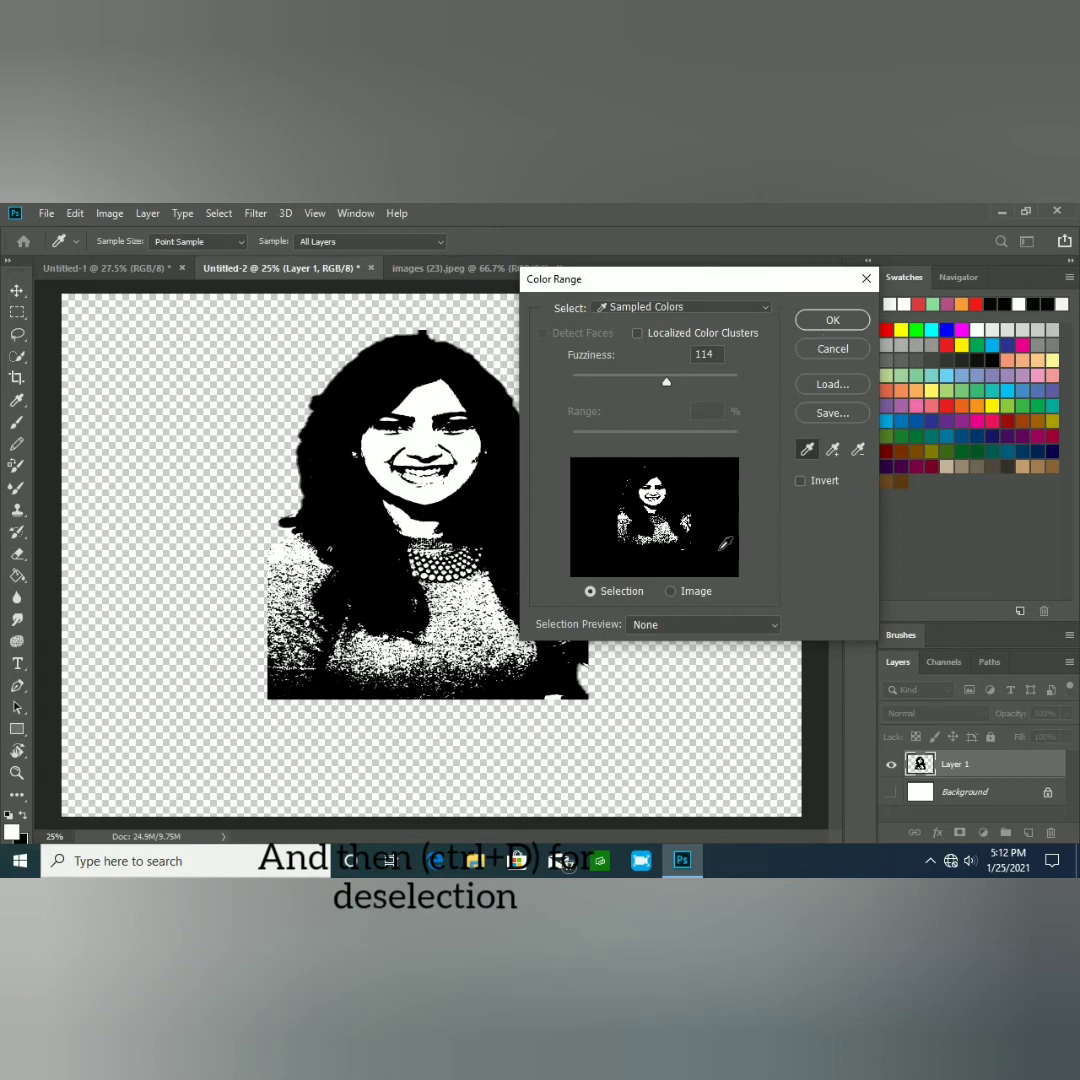
left_click(831, 320)
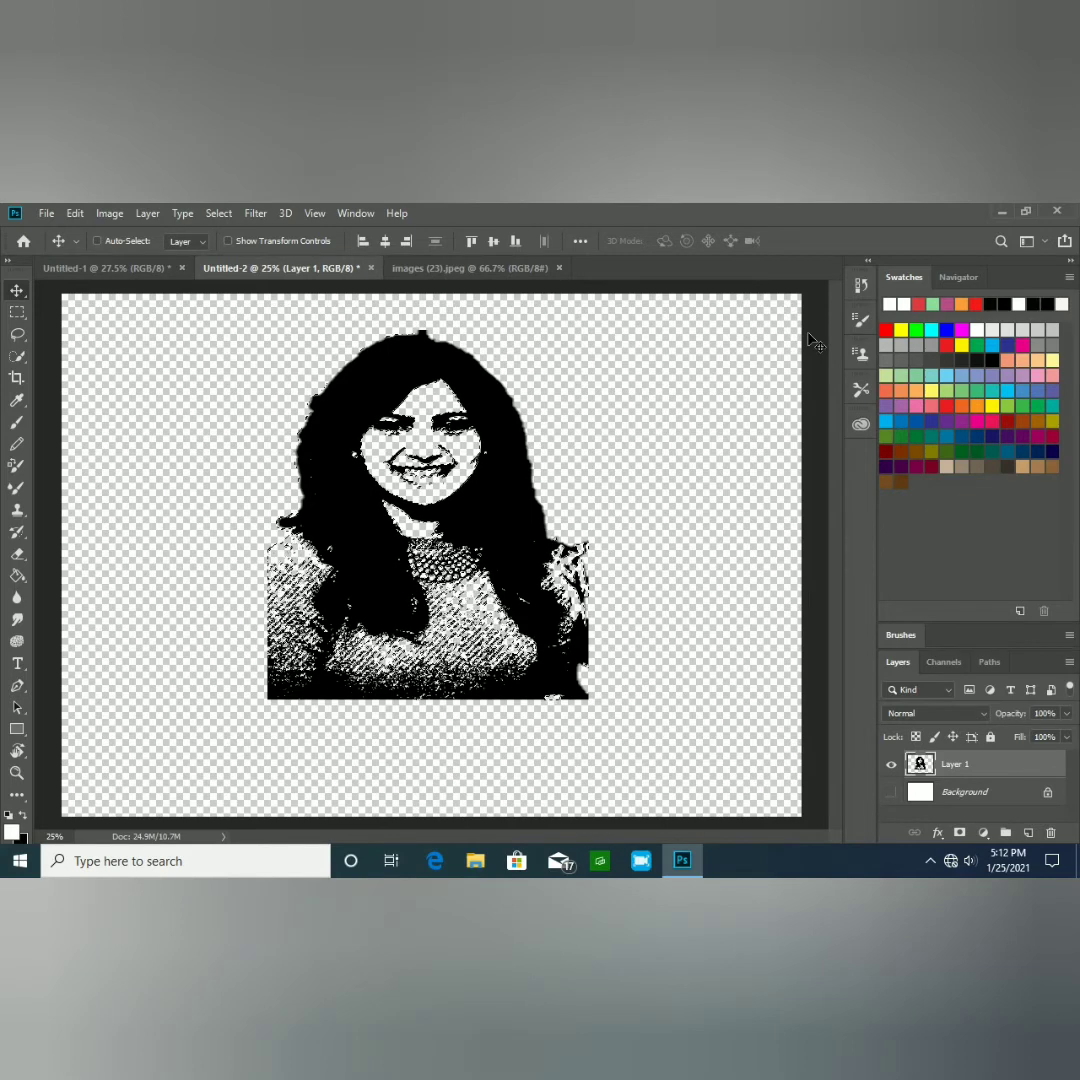
key("ctrl+d")
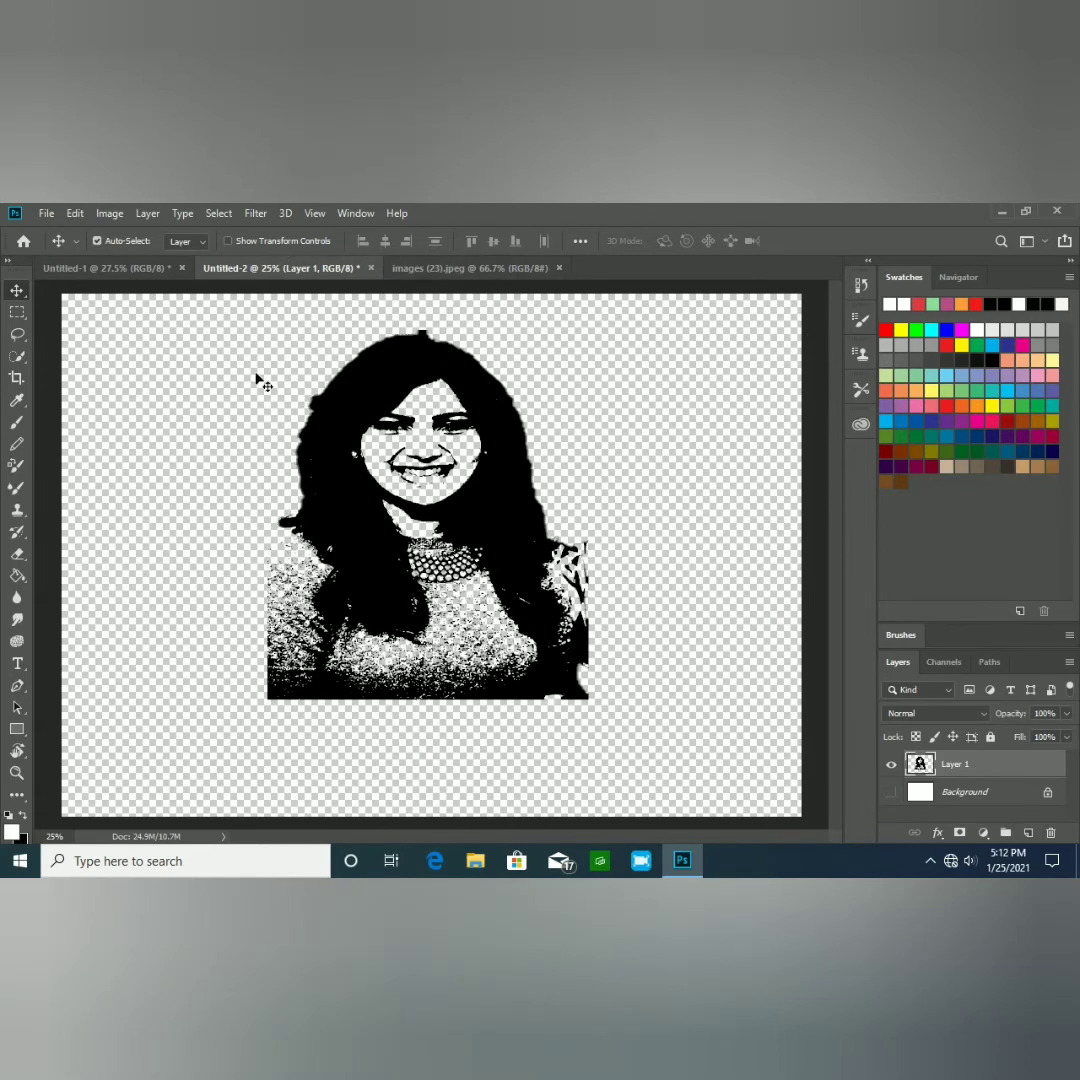
Open the orange texture image "images (41)" from the scenary folder in Pictures
left_click(40, 213)
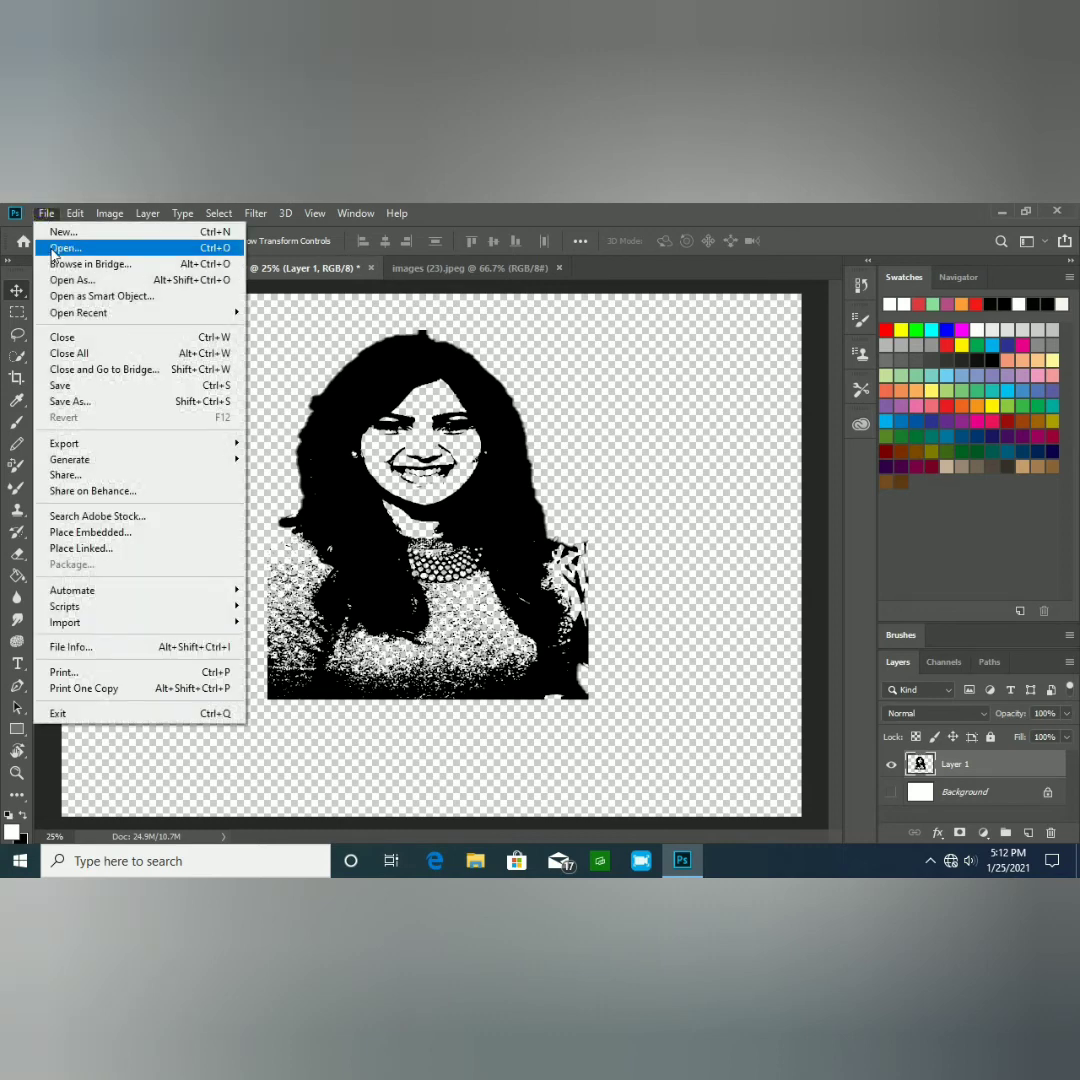
left_click(52, 247)
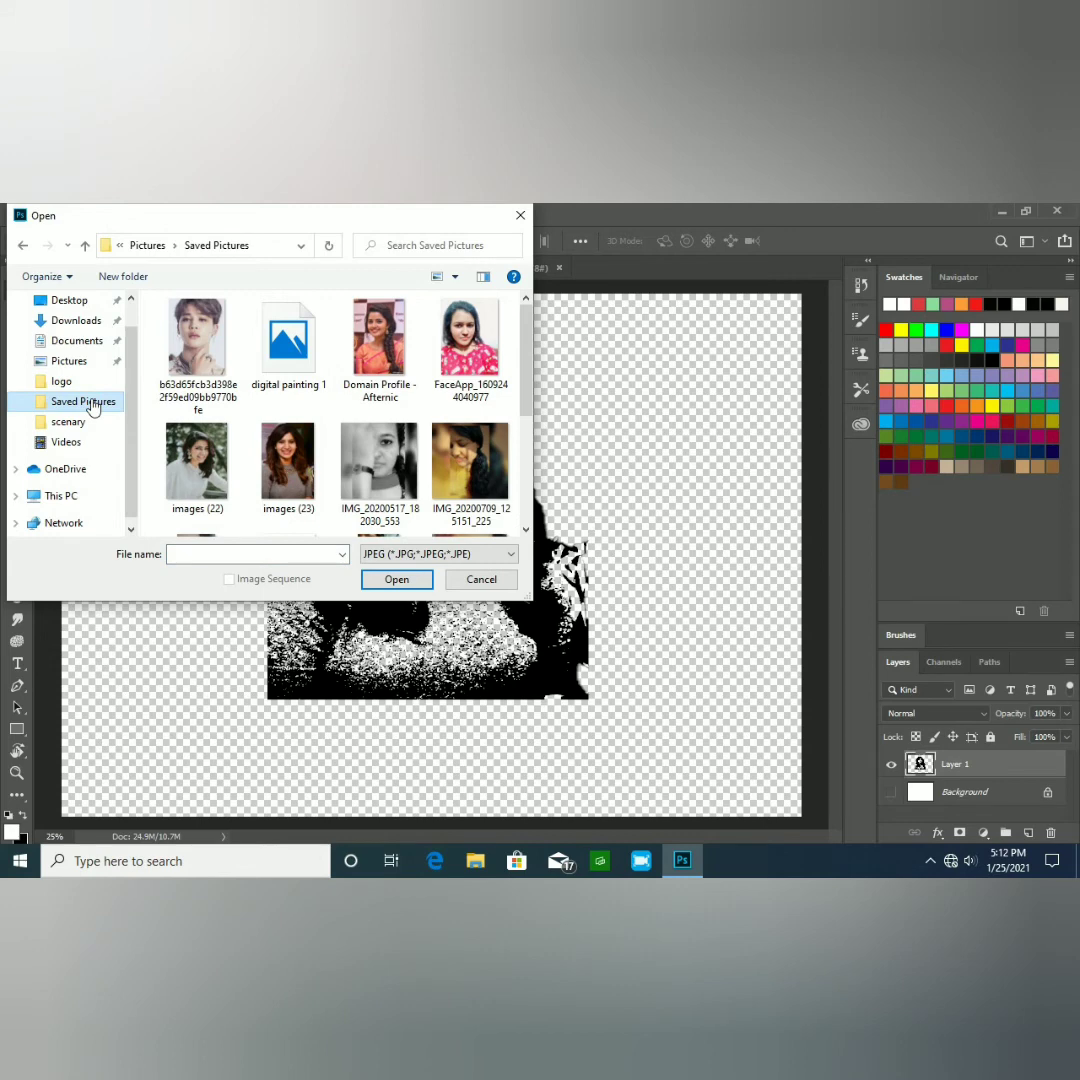
left_click(80, 362)
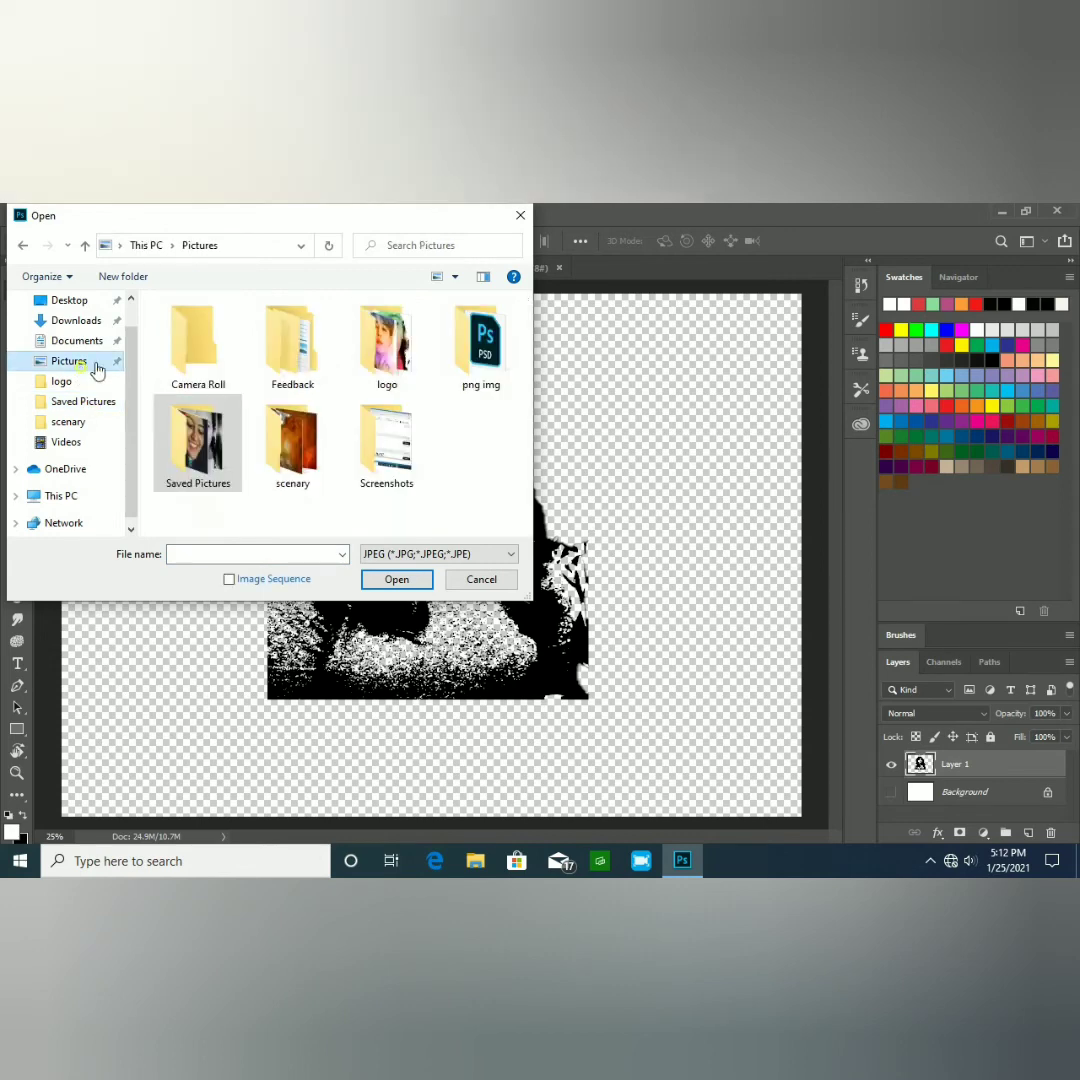
double_click(294, 448)
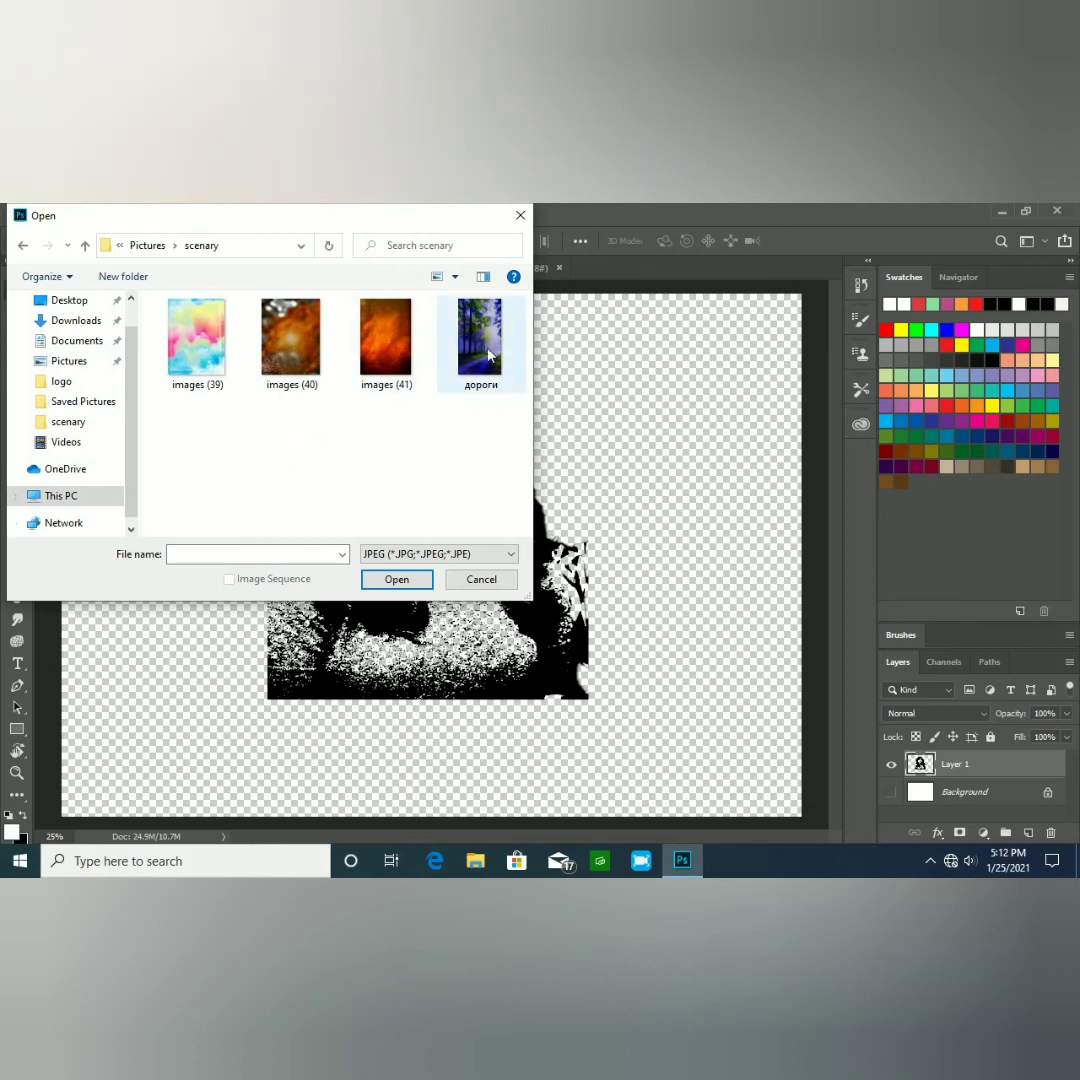
double_click(385, 345)
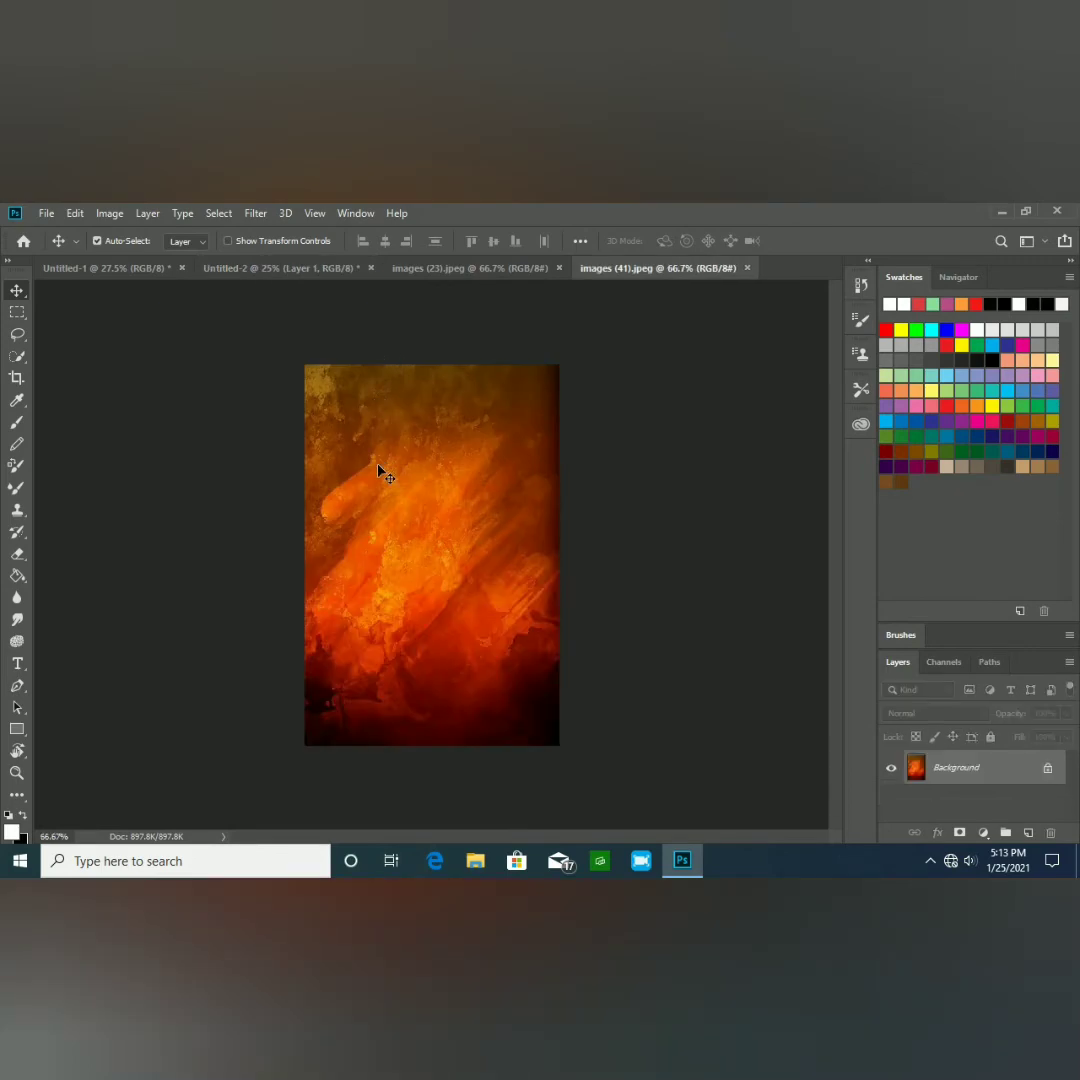
Move the orange texture onto the Untitled-2 canvas and enlarge it to about 374% width and 288% height so it covers the portrait
left_click(378, 468)
left_click_drag(303, 265, 338, 390)
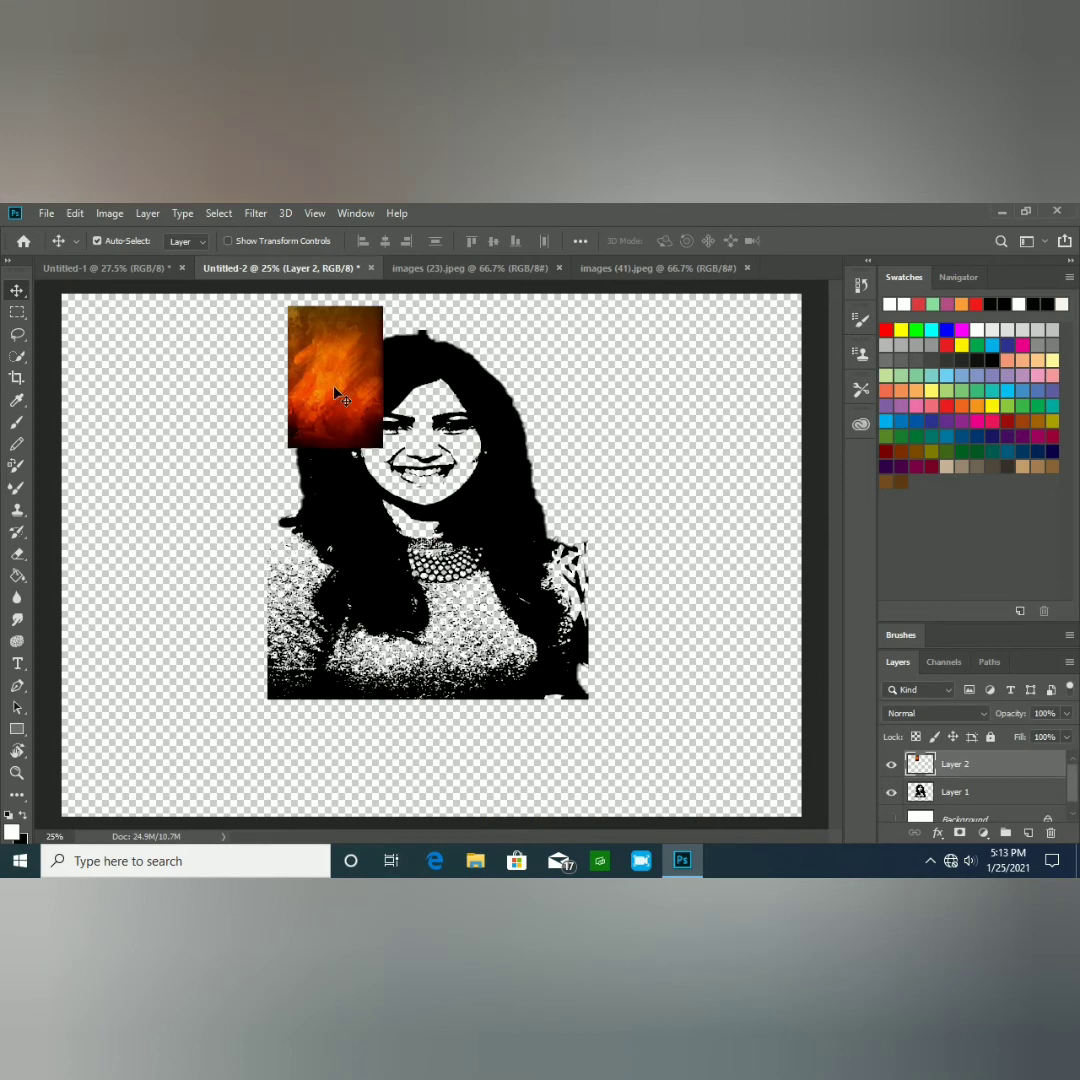
key("ctrl+t")
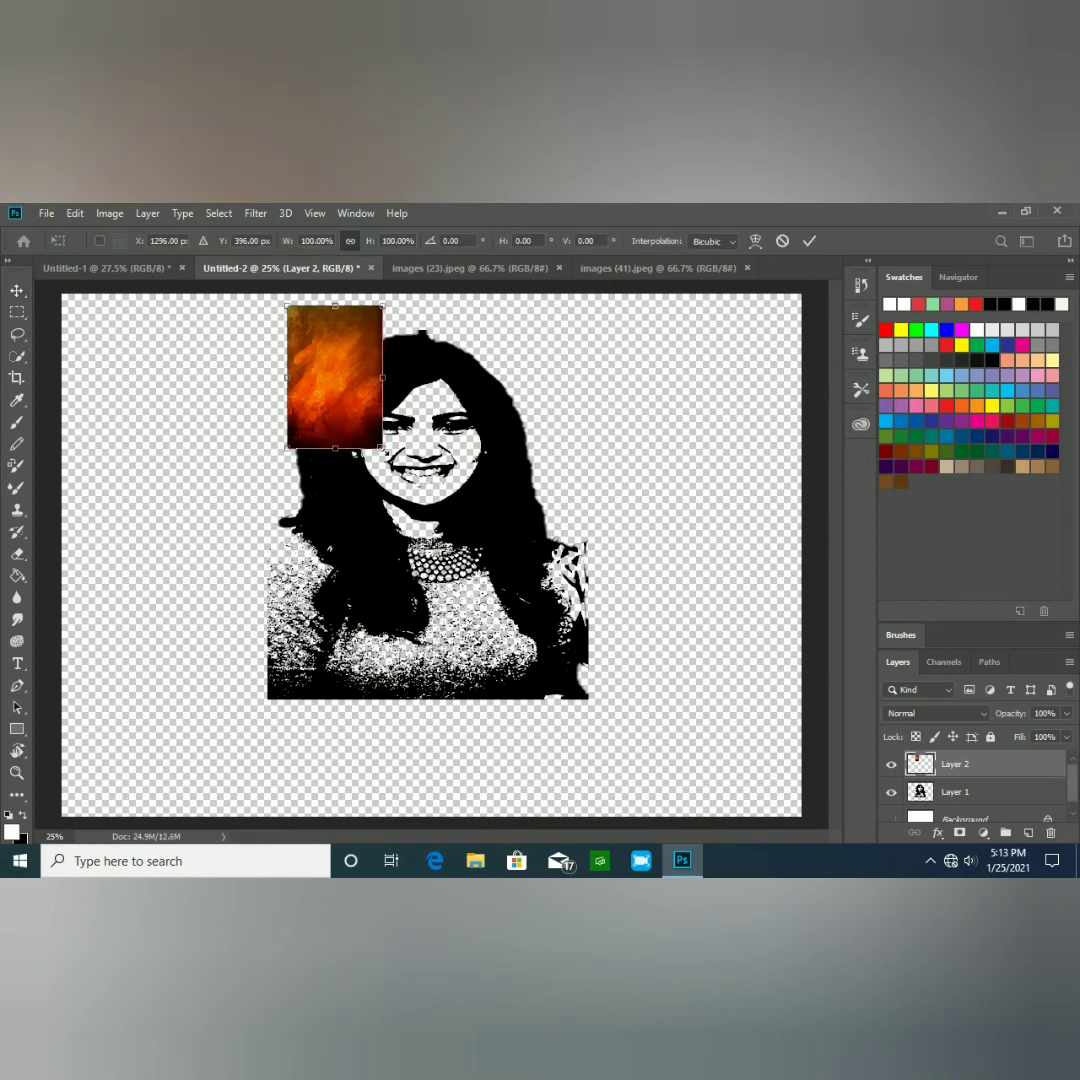
left_click_drag(382, 448, 614, 718)
left_click_drag(287, 512, 257, 510)
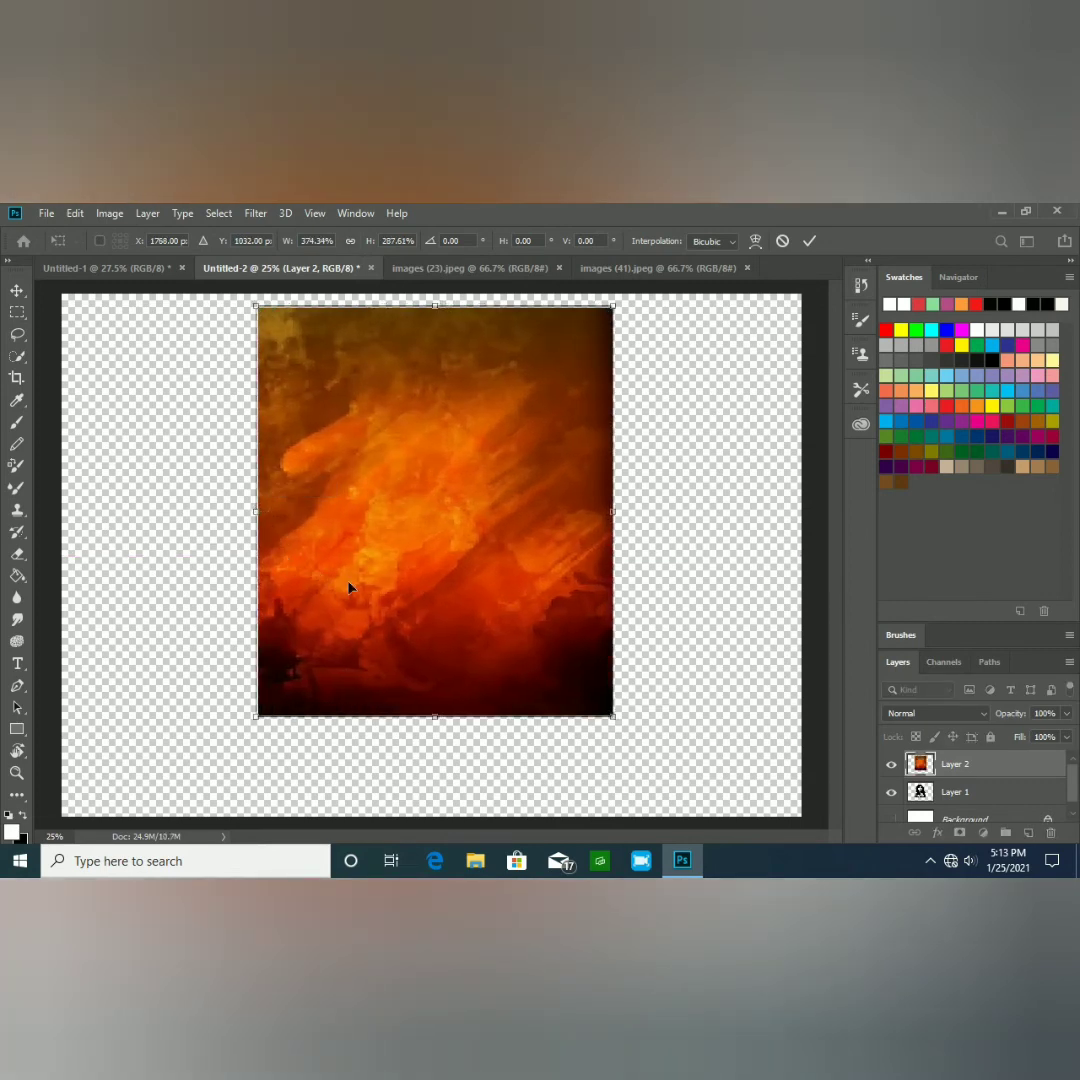
Clip the orange texture layer to the portrait layer and show the white Background layer
left_click(988, 773, "alt")
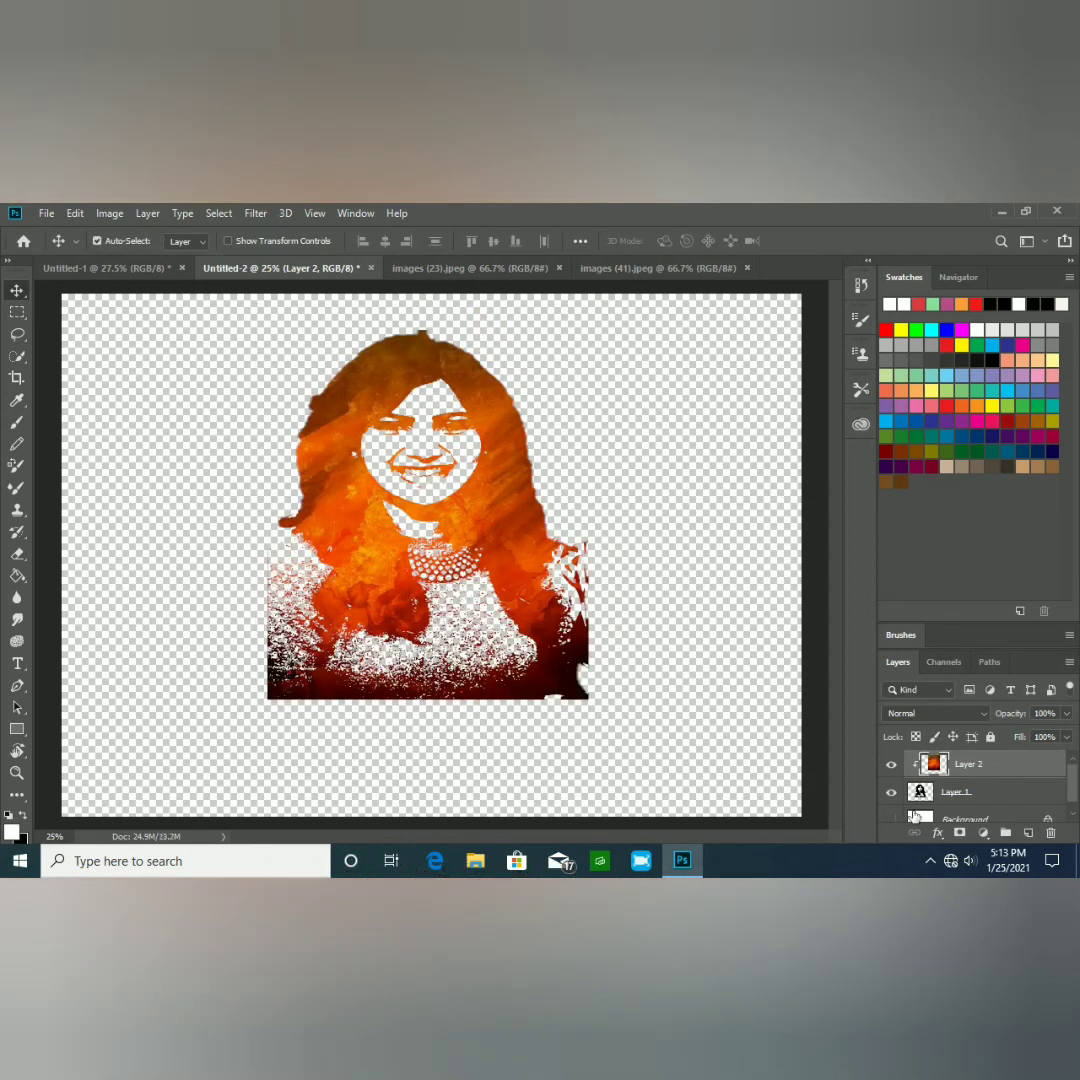
scroll(914, 815, "down", 1)
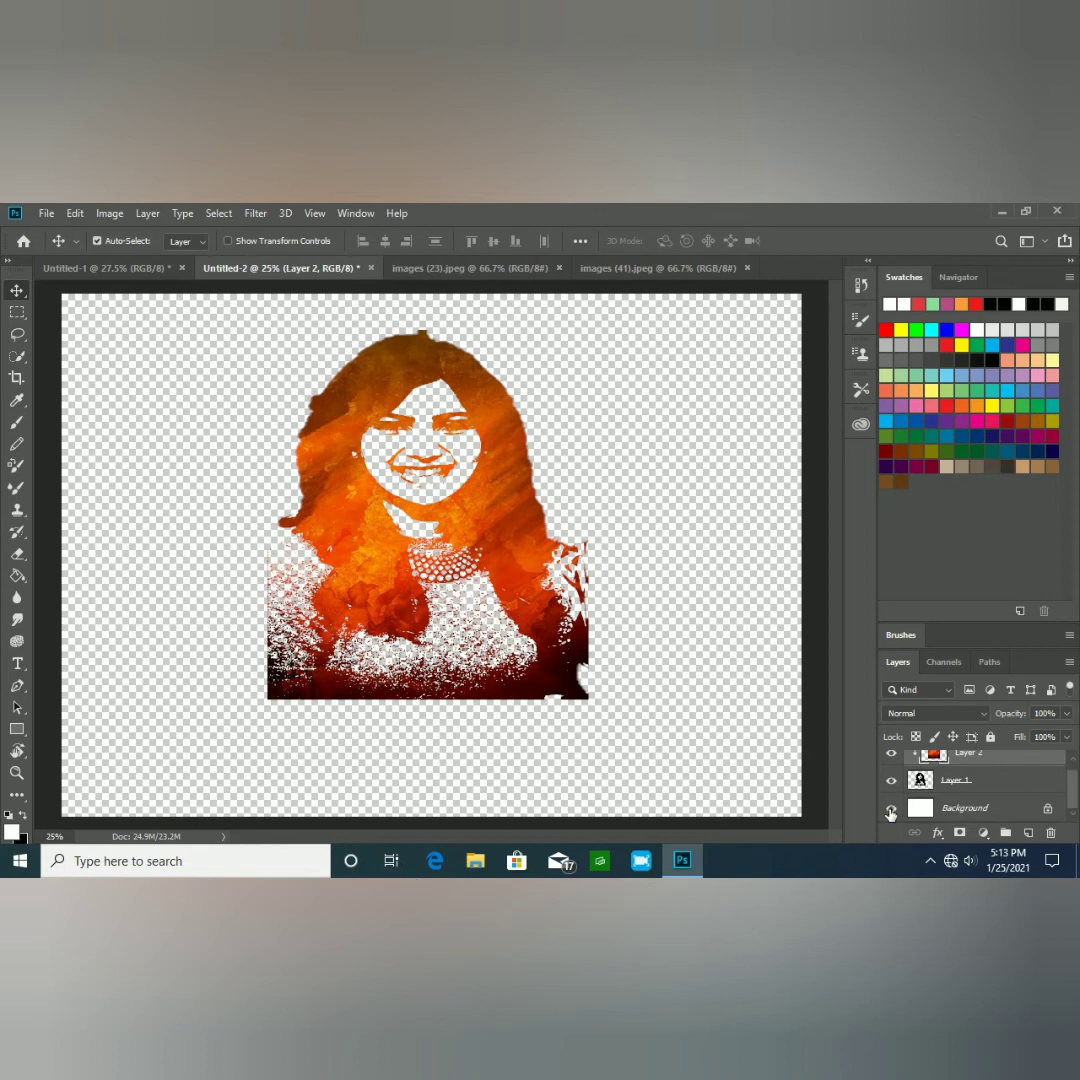
left_click(891, 809)
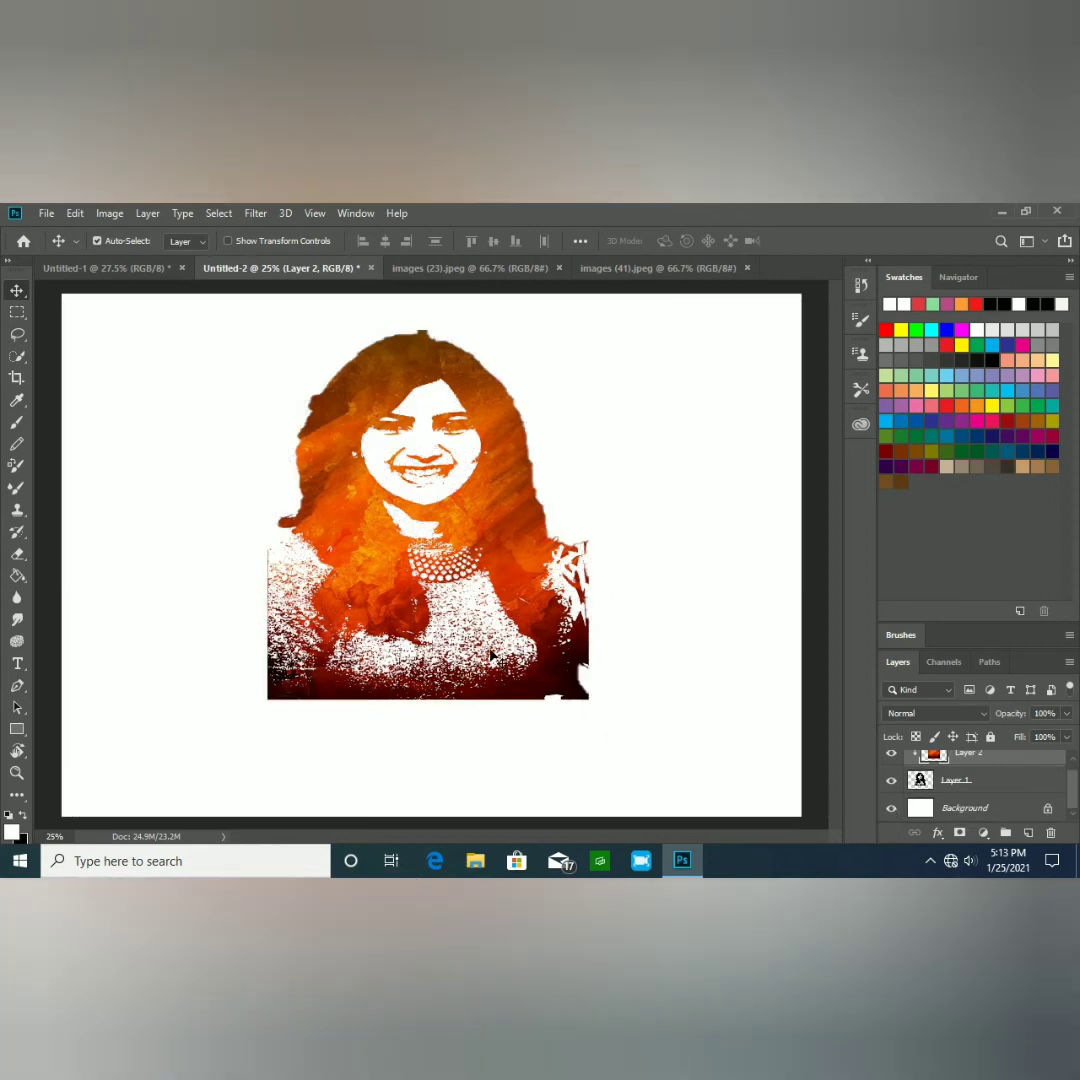
scroll(491, 655, "up", 1)
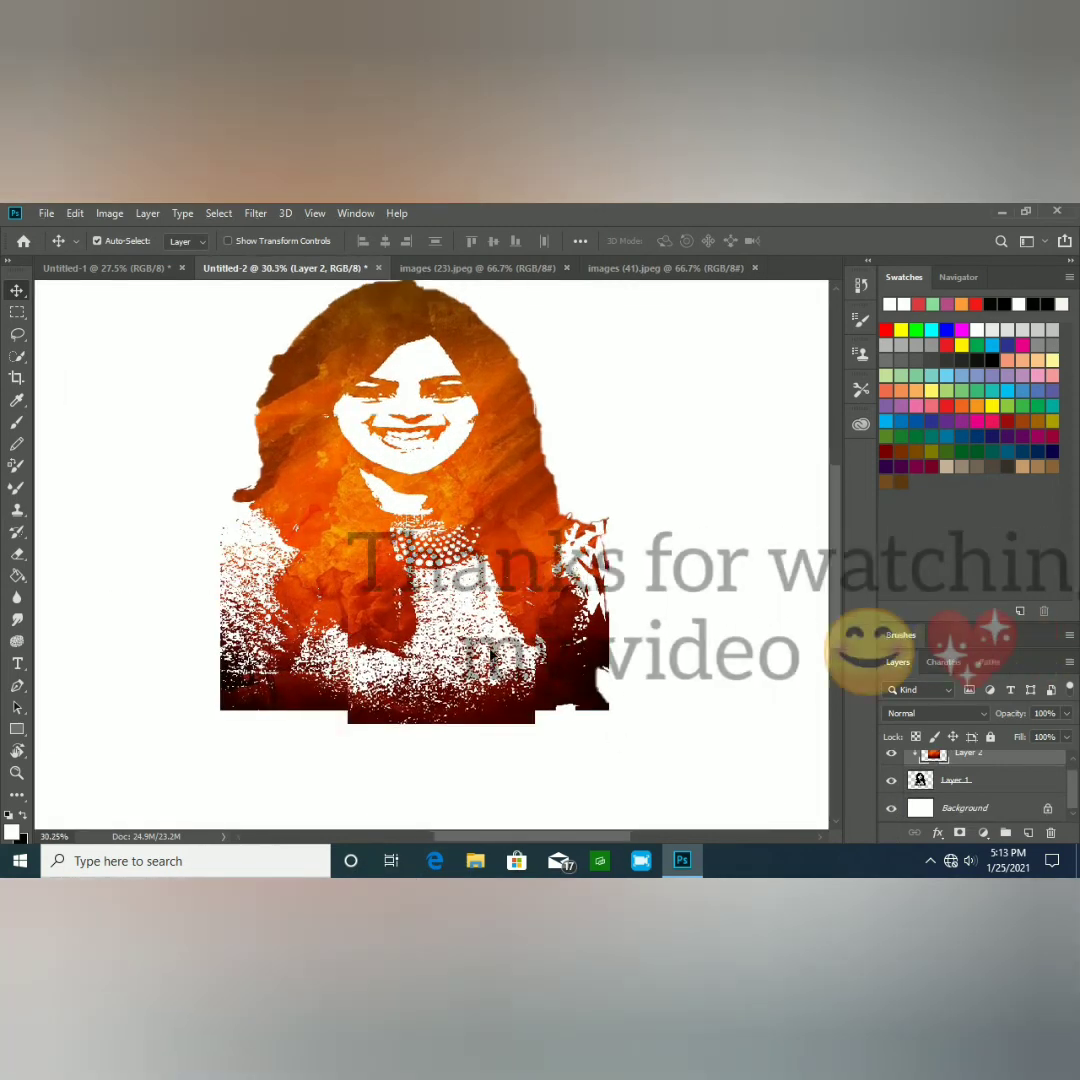
scroll(491, 655, "up", 1)
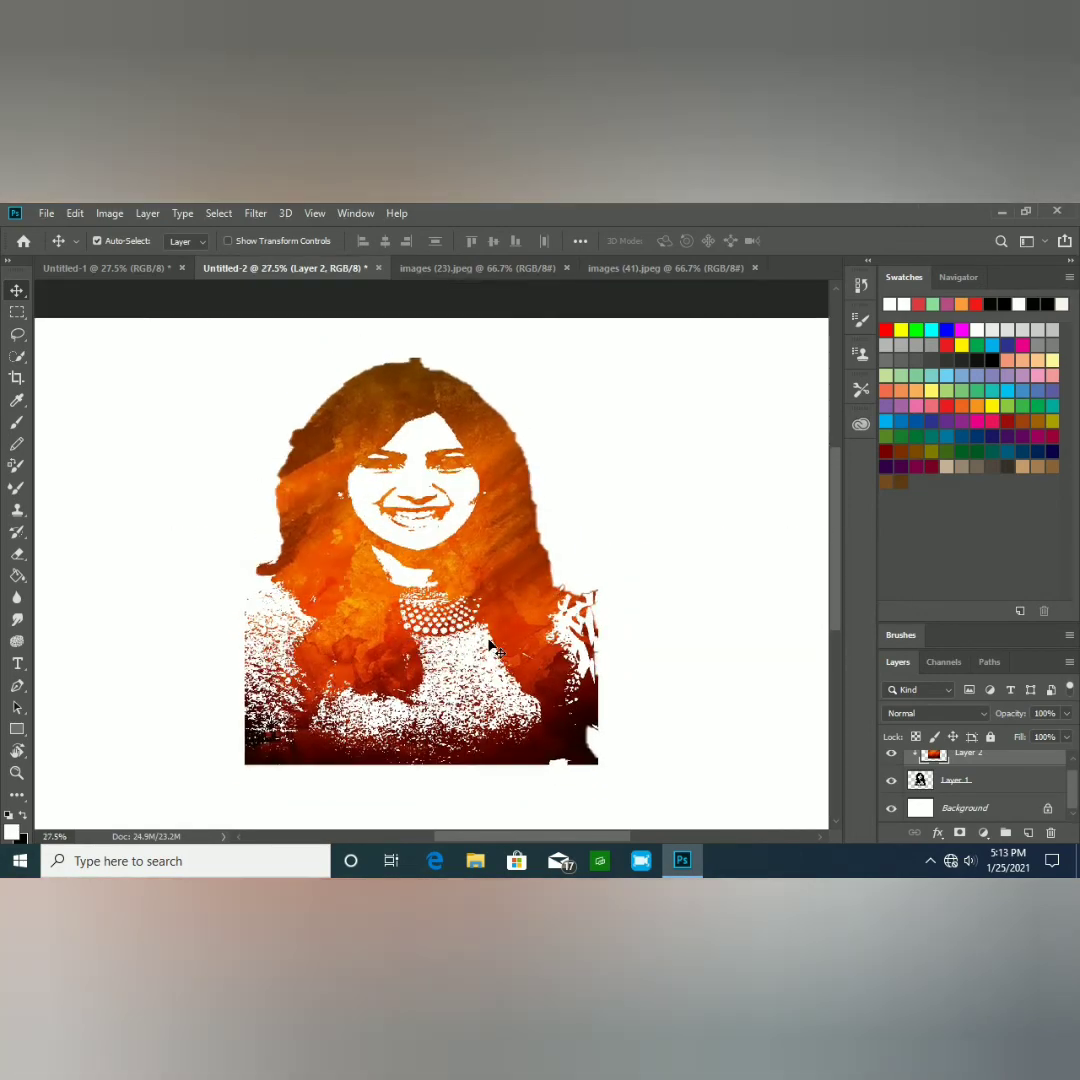
scroll(490, 648, "down", 1)
scroll(490, 648, "down", 1)
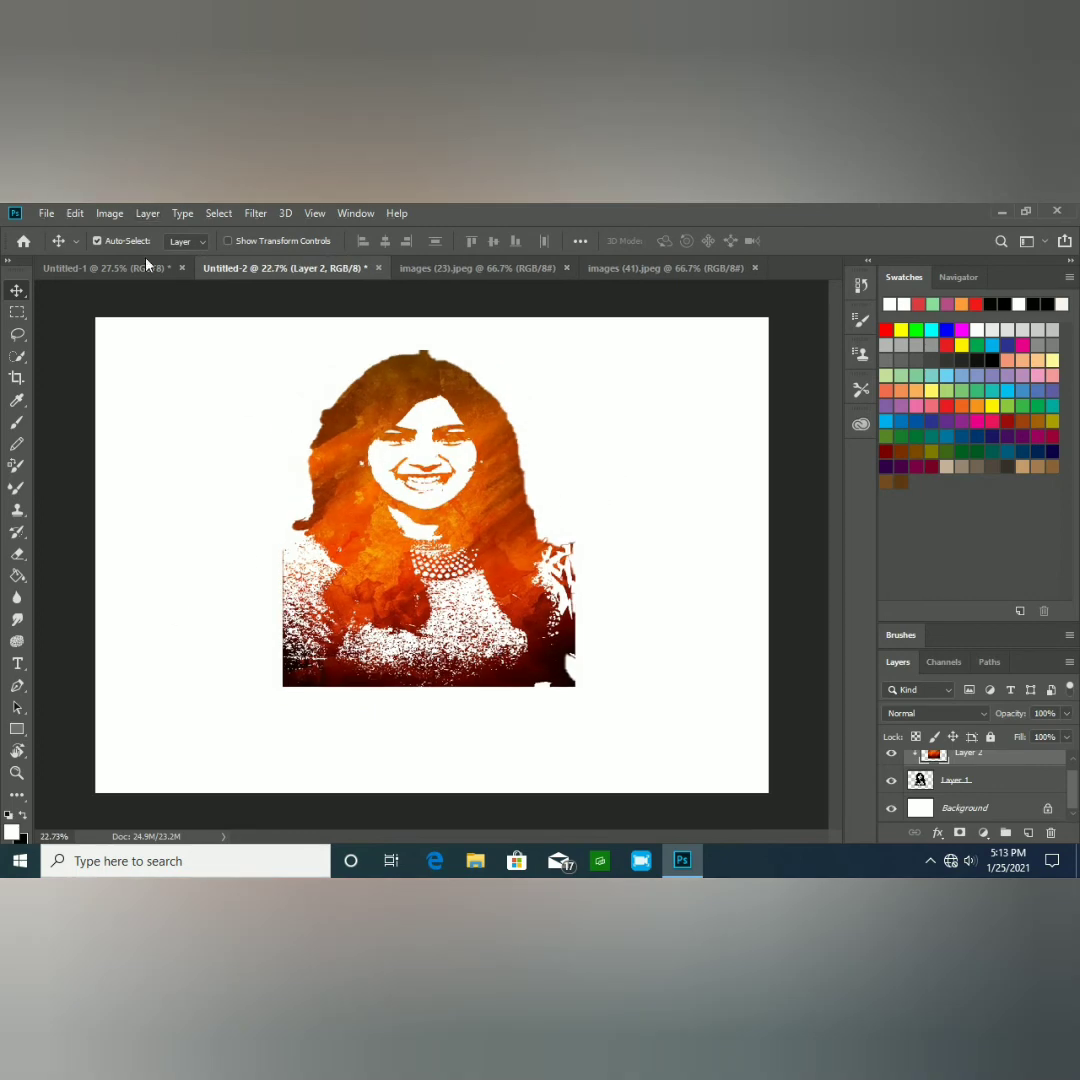
left_click(928, 862)
left_click(949, 795)
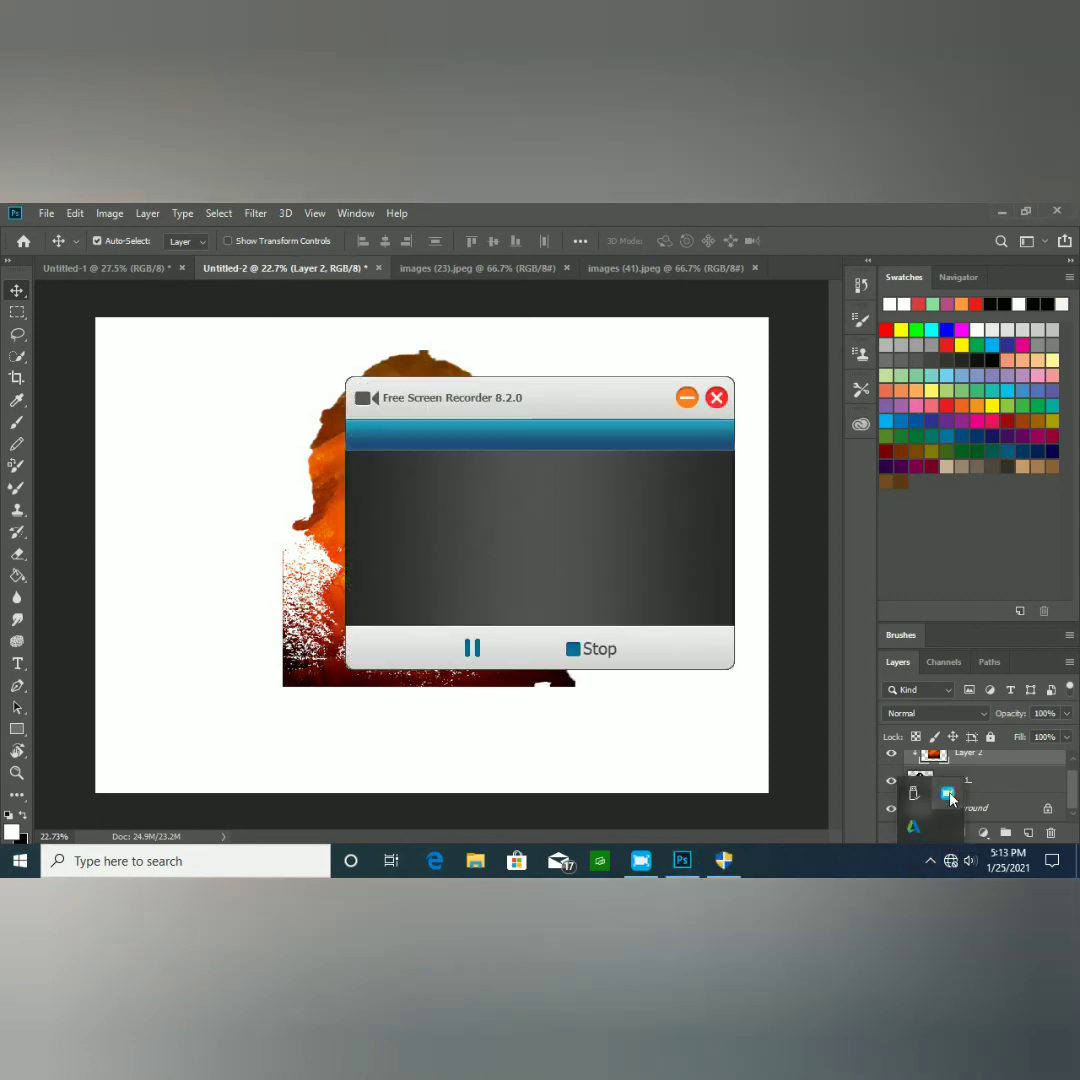
left_click(714, 397)
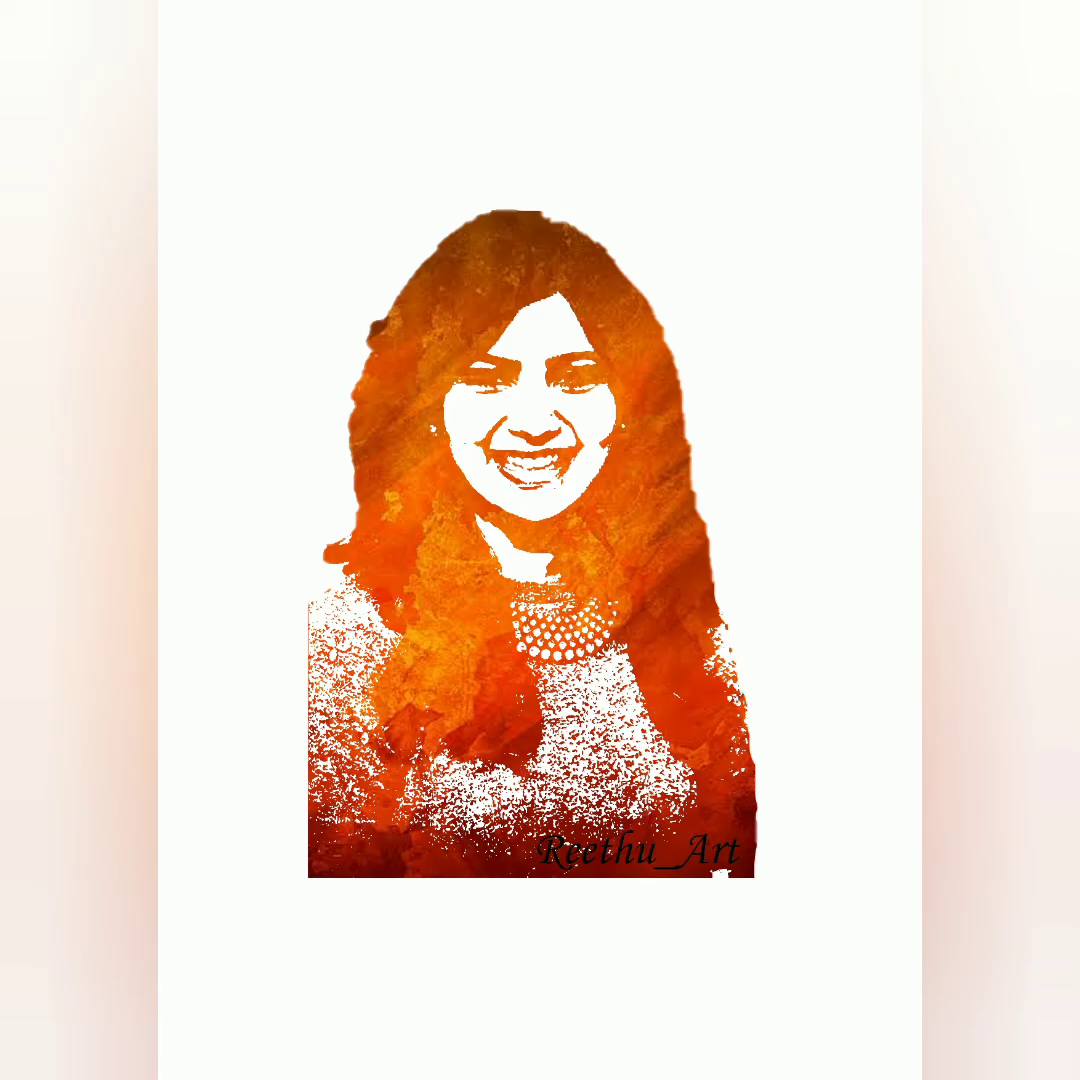